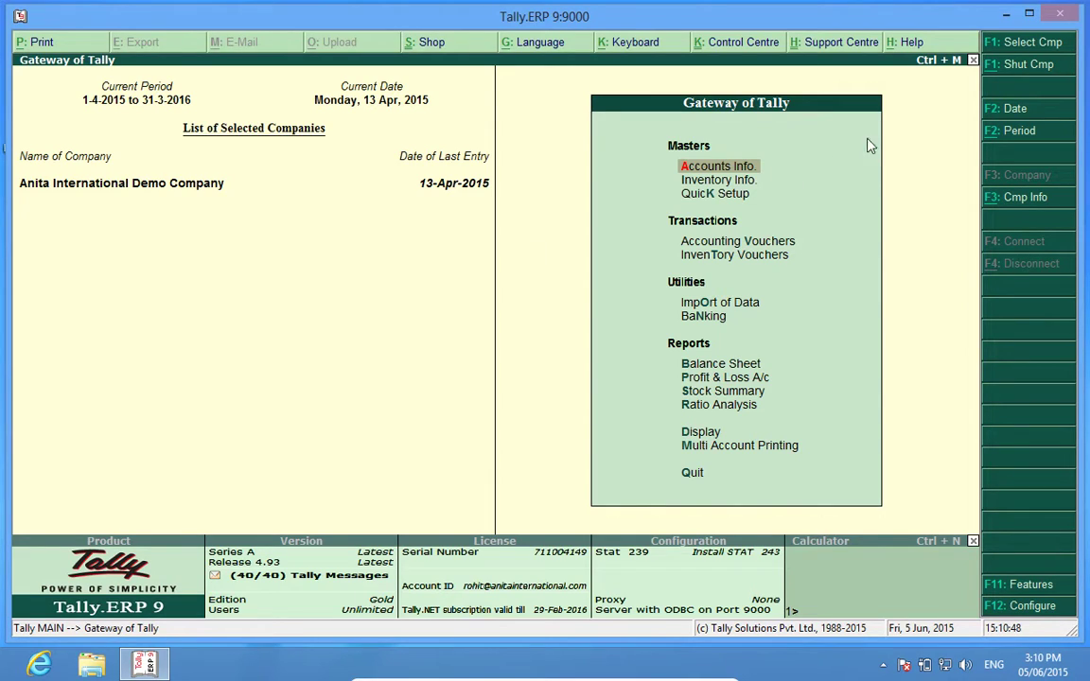
# Open HP Laptop for alteration via Inventory Info > Stock Items > Alter.
pyautogui.click(720, 186)
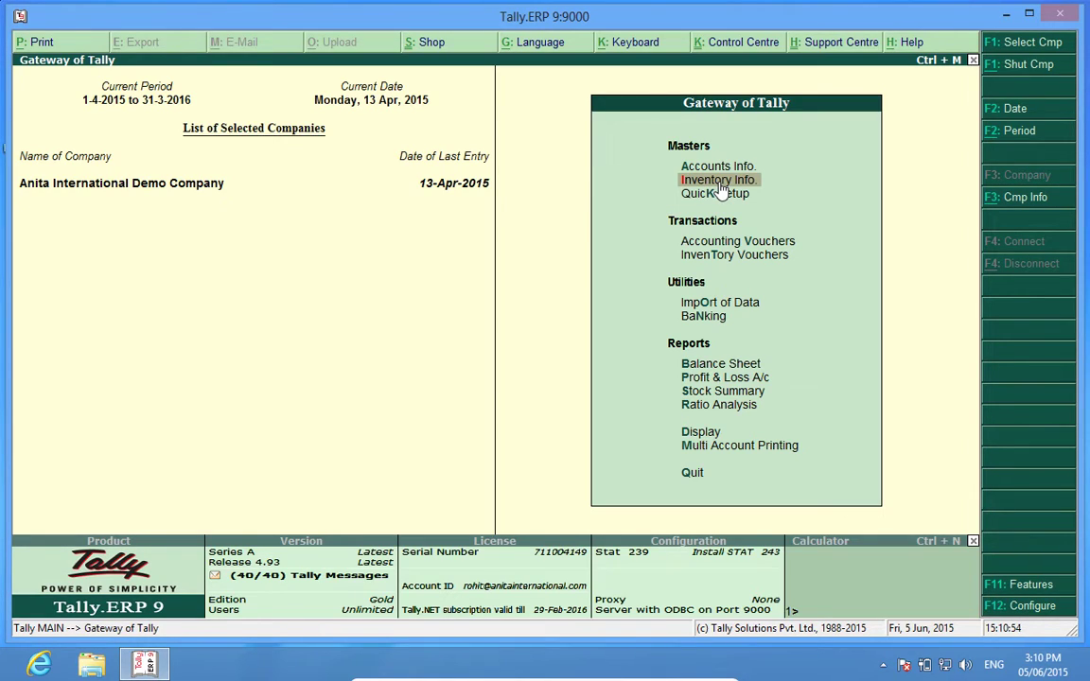
pyautogui.press('Return')
pyautogui.press('Down')
pyautogui.press('Down')
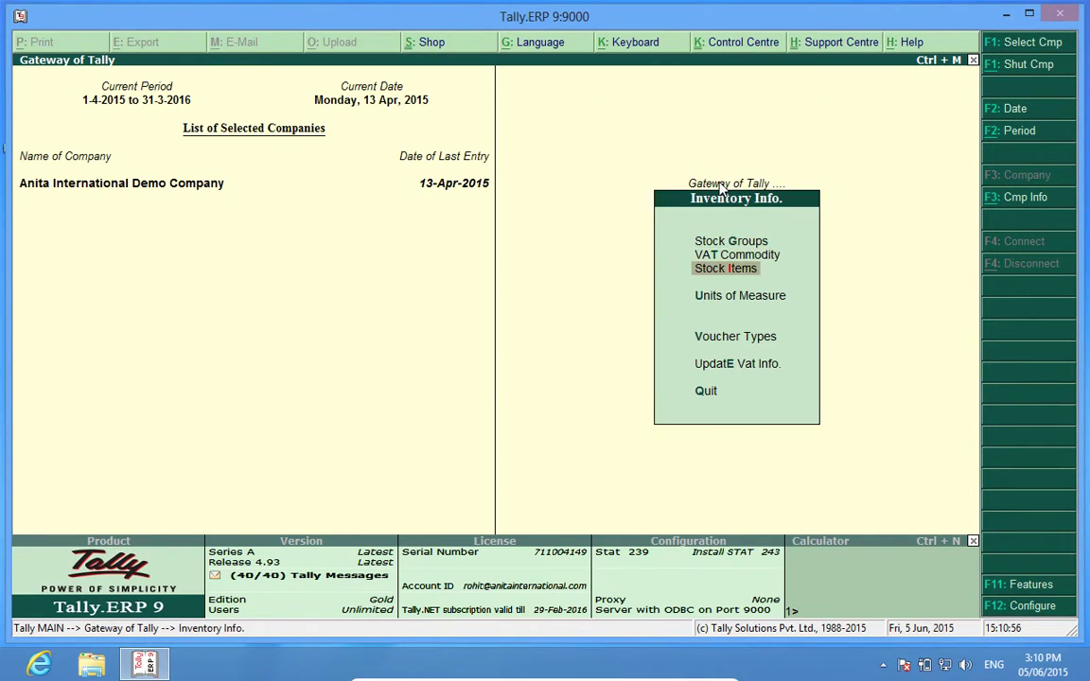
pyautogui.press('Return')
pyautogui.press('Down')
pyautogui.press('Down')
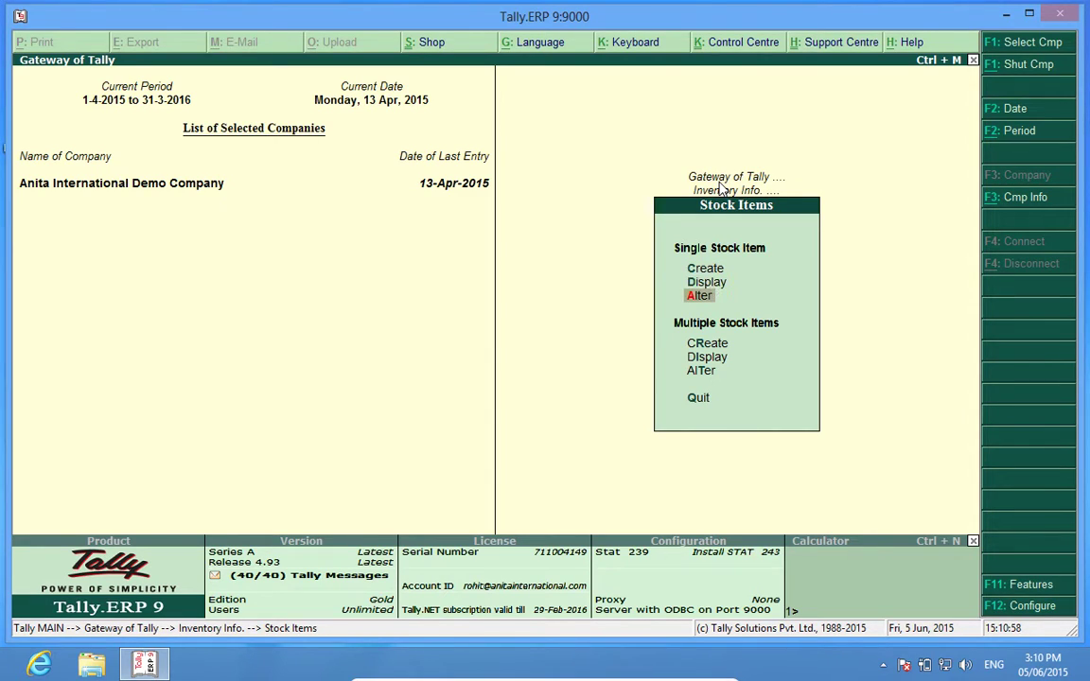
pyautogui.press('Return')
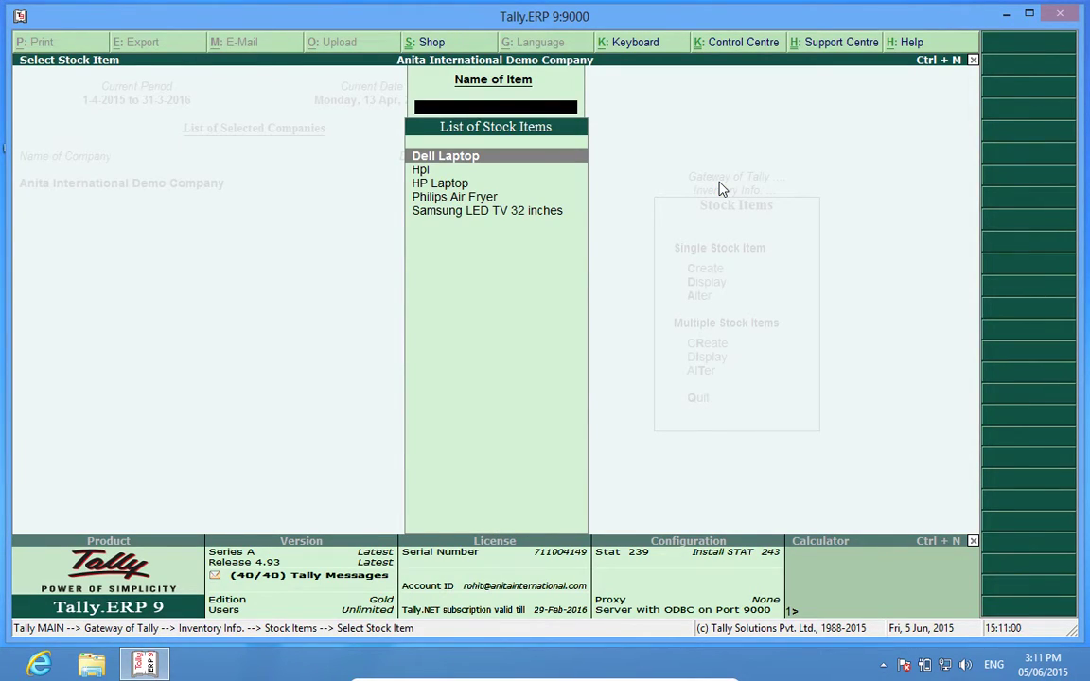
pyautogui.press('Down')
pyautogui.press('Down')
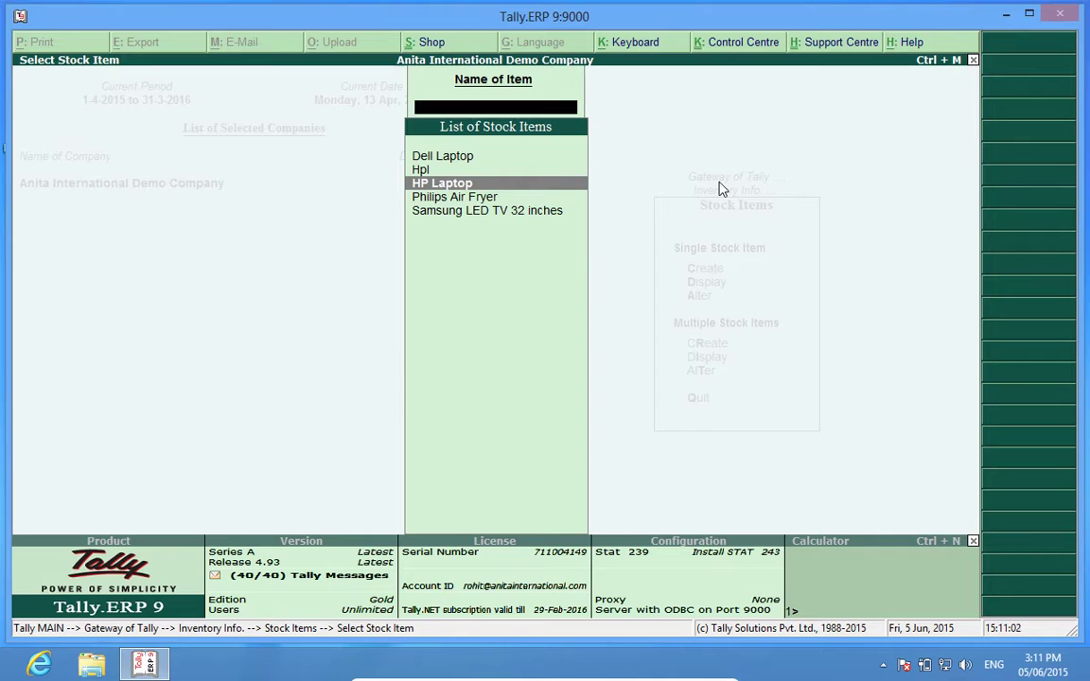
pyautogui.press('Return')
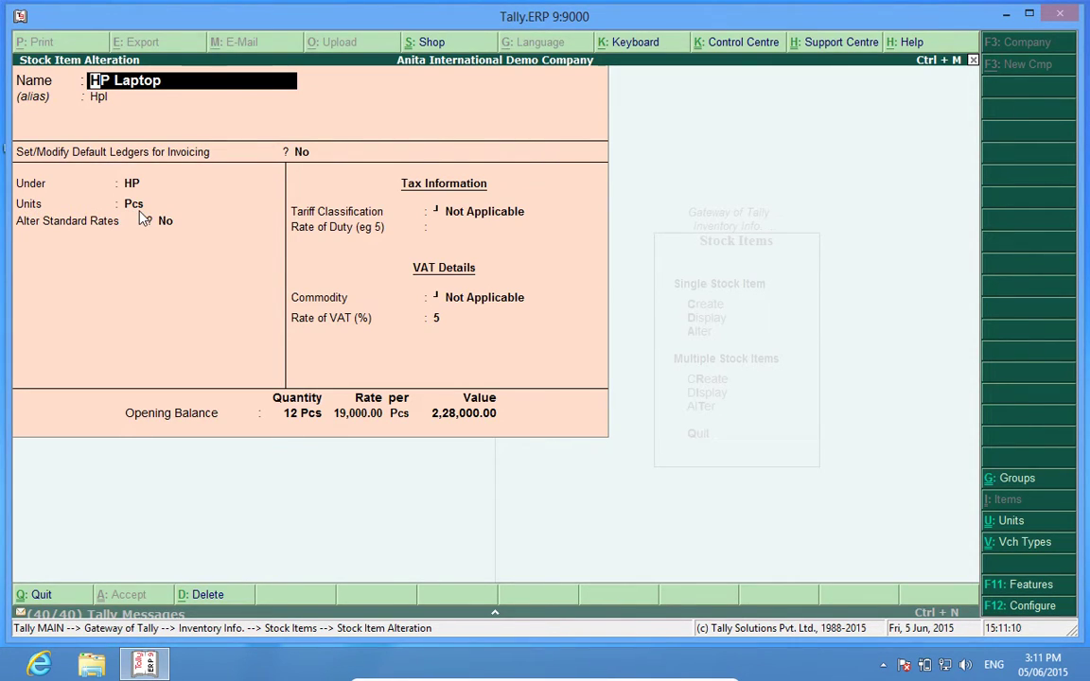
# Set Use ALTERNATE UNITS for Stock Items to Yes and advance to HP Laptop's Alternate Units field.
pyautogui.click(1013, 609)
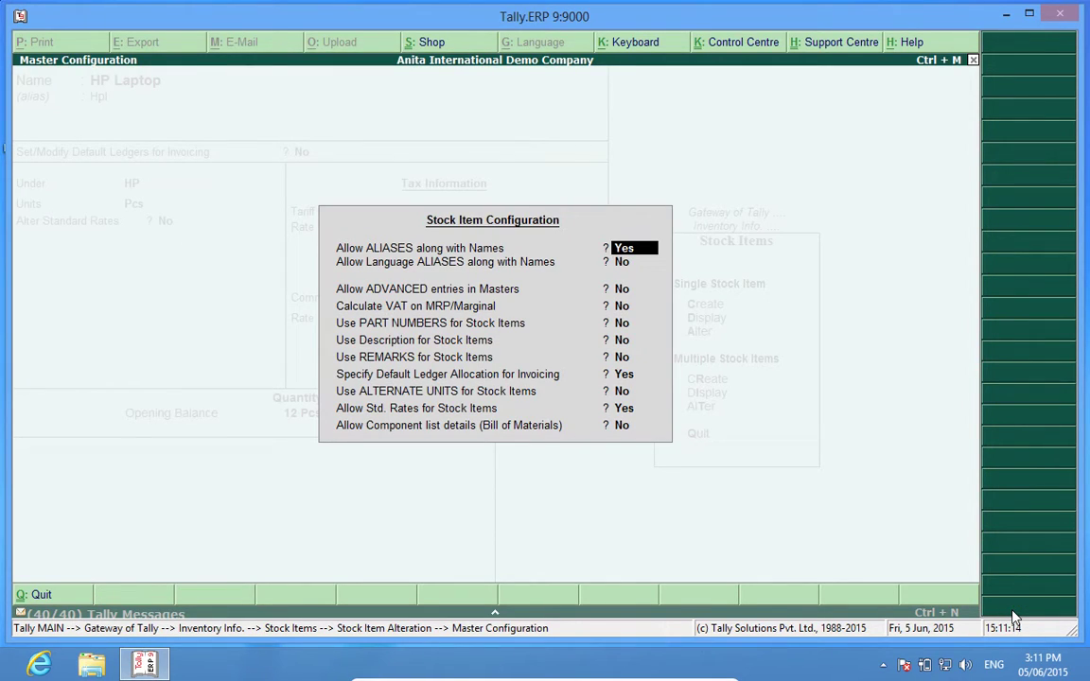
pyautogui.press('Return')
pyautogui.press('Return')
pyautogui.press('Return')
pyautogui.press('Return')
pyautogui.press('Return')
pyautogui.press('Return')
pyautogui.press('Return')
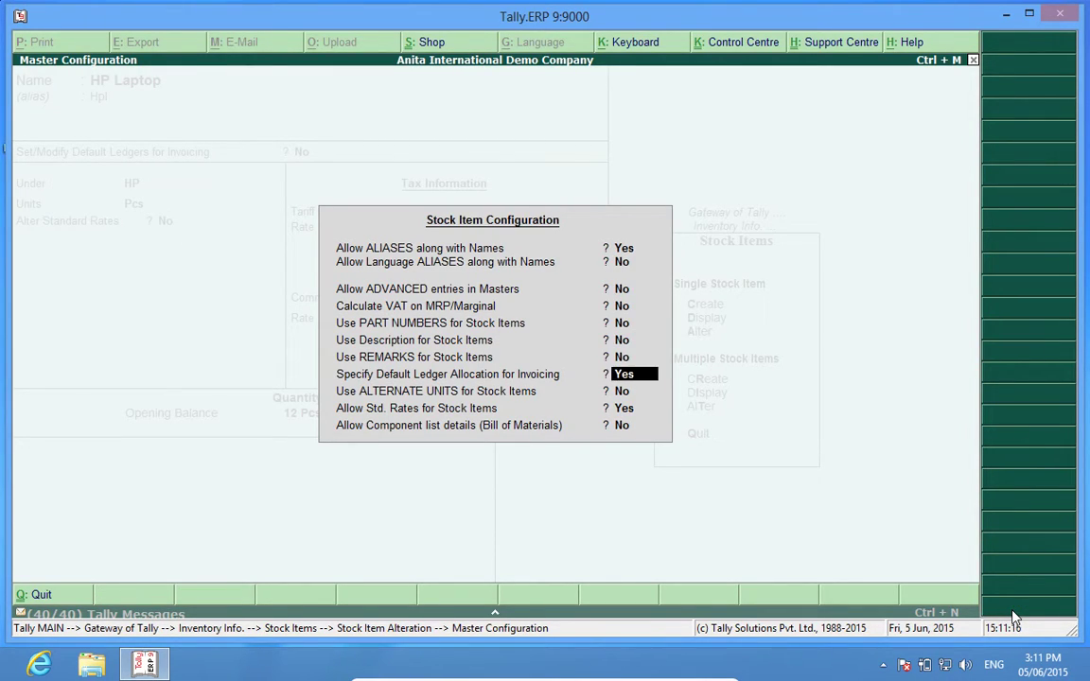
pyautogui.press('Return')
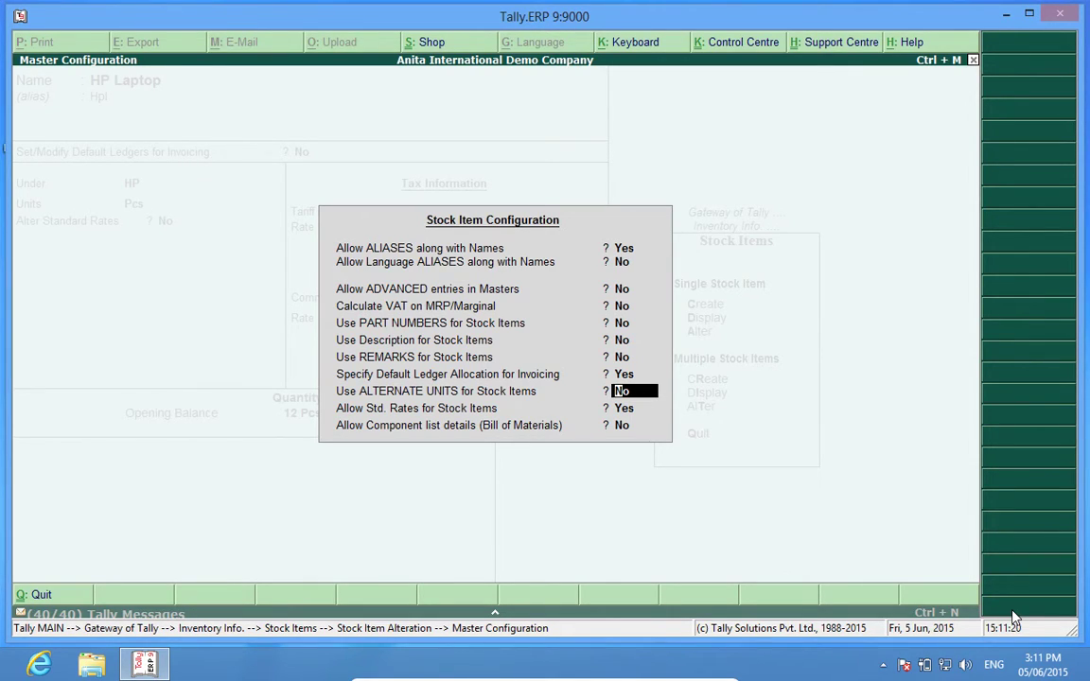
pyautogui.write('y')
pyautogui.press('Return')
pyautogui.press('Return')
pyautogui.press('Return')
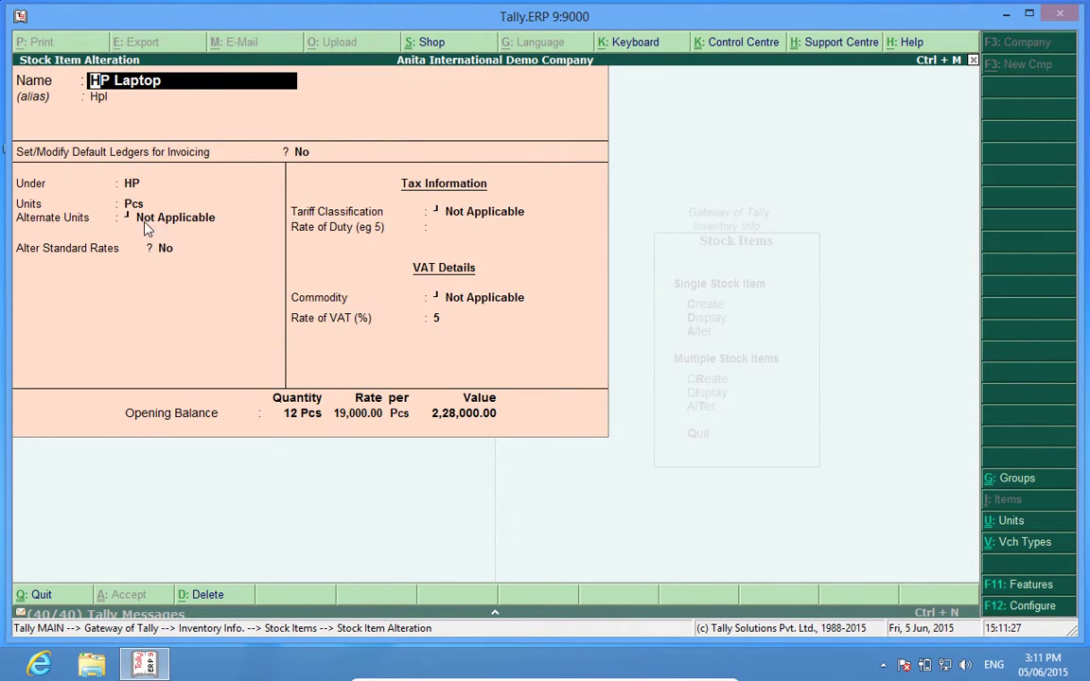
pyautogui.press('Return')
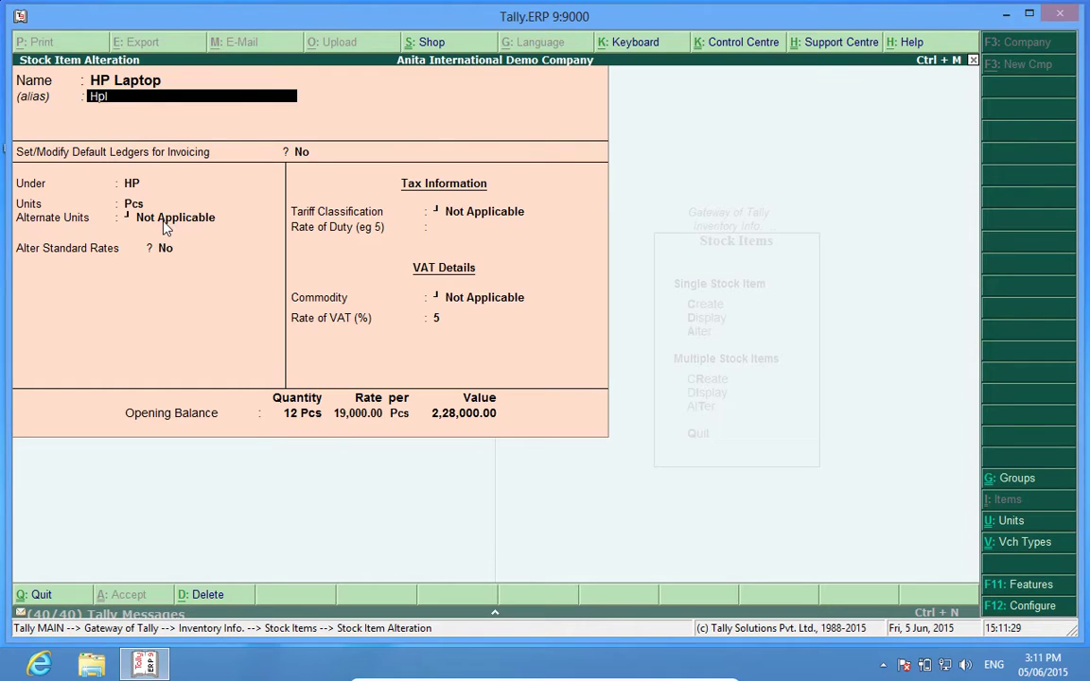
pyautogui.press('Return')
pyautogui.press('Return')
pyautogui.press('Return')
pyautogui.press('Return')
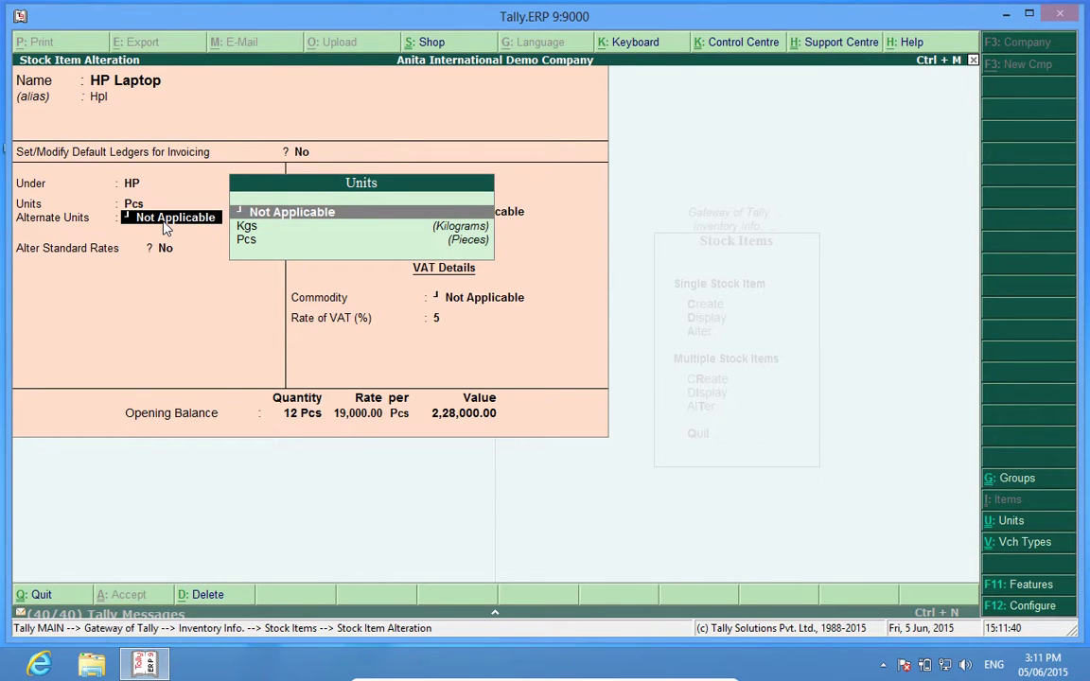
# Start a new simple unit with symbol 'box', correcting the mistyped 'crt'.
pyautogui.hotkey('alt', 'c')
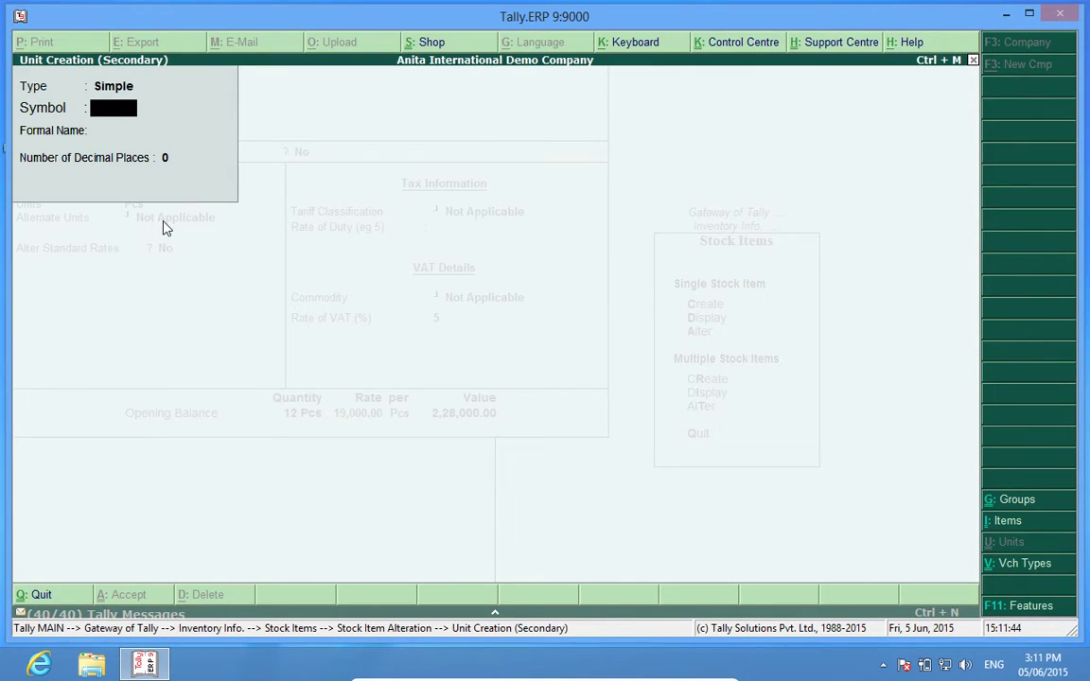
pyautogui.write('crt')
pyautogui.press('BackSpace')
pyautogui.press('BackSpace')
pyautogui.press('BackSpace')
pyautogui.write('b')
pyautogui.write('ox')
pyautogui.press('Return')
# Give the box unit the formal name 'Outer Box' and accept it as the alternate unit.
pyautogui.write('B')
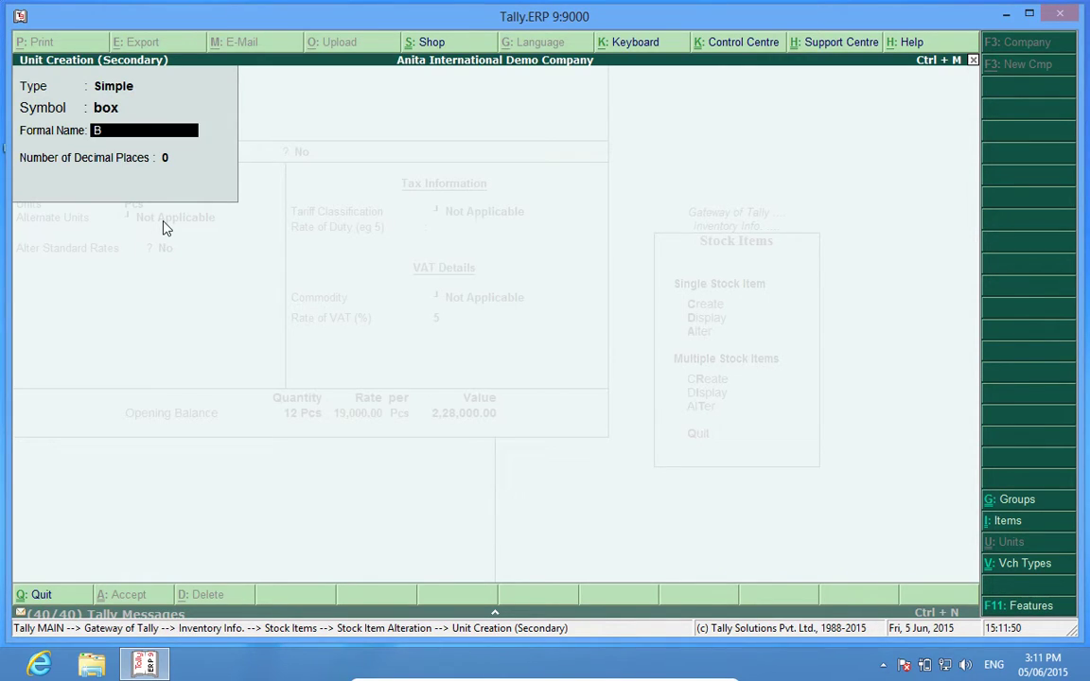
pyautogui.write('ox')
pyautogui.press('Up')
pyautogui.press('Return')
pyautogui.write('Outer ')
pyautogui.write('Bax')
pyautogui.press('BackSpace')
pyautogui.press('BackSpace')
pyautogui.write('ox')
pyautogui.press('Return')
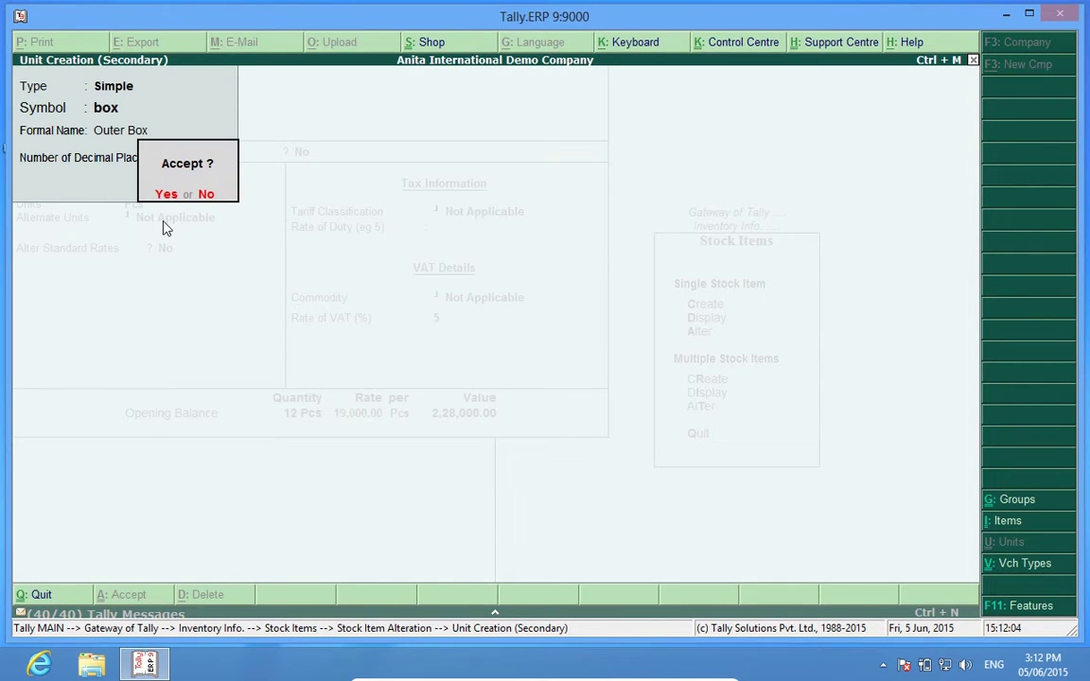
pyautogui.press('Return')
pyautogui.press('Return')
pyautogui.press('Return')
pyautogui.press('Return')
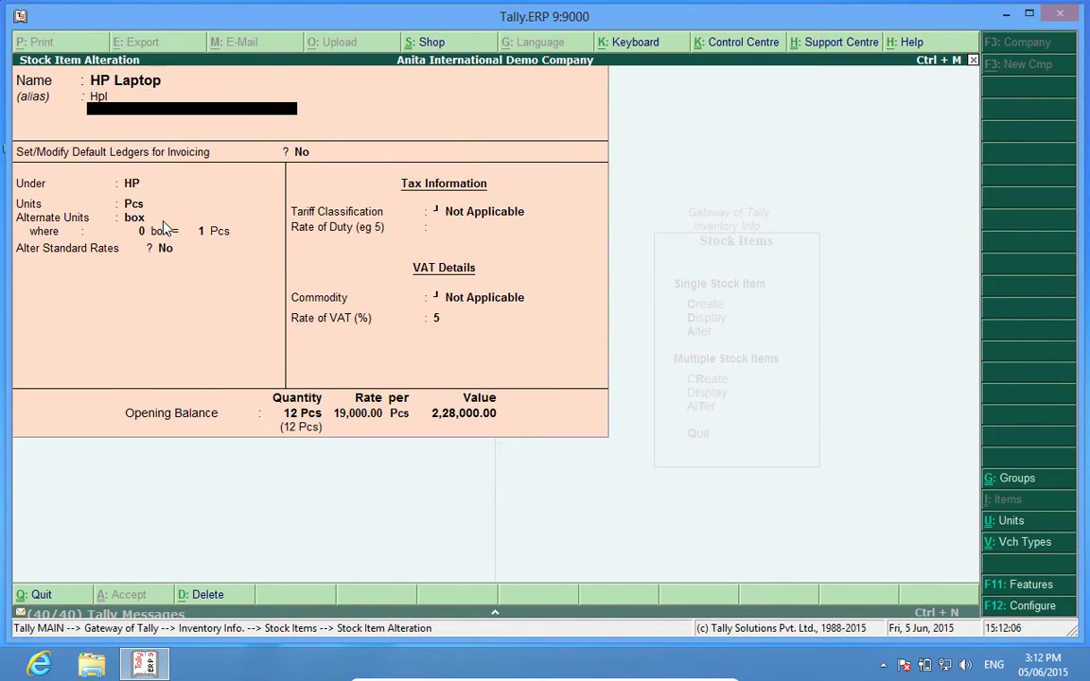
# Set HP Laptop's unit conversion to 1 box = 3 Pcs.
pyautogui.press('Return')
pyautogui.press('Return')
pyautogui.press('Return')
pyautogui.press('Return')
pyautogui.press('Return')
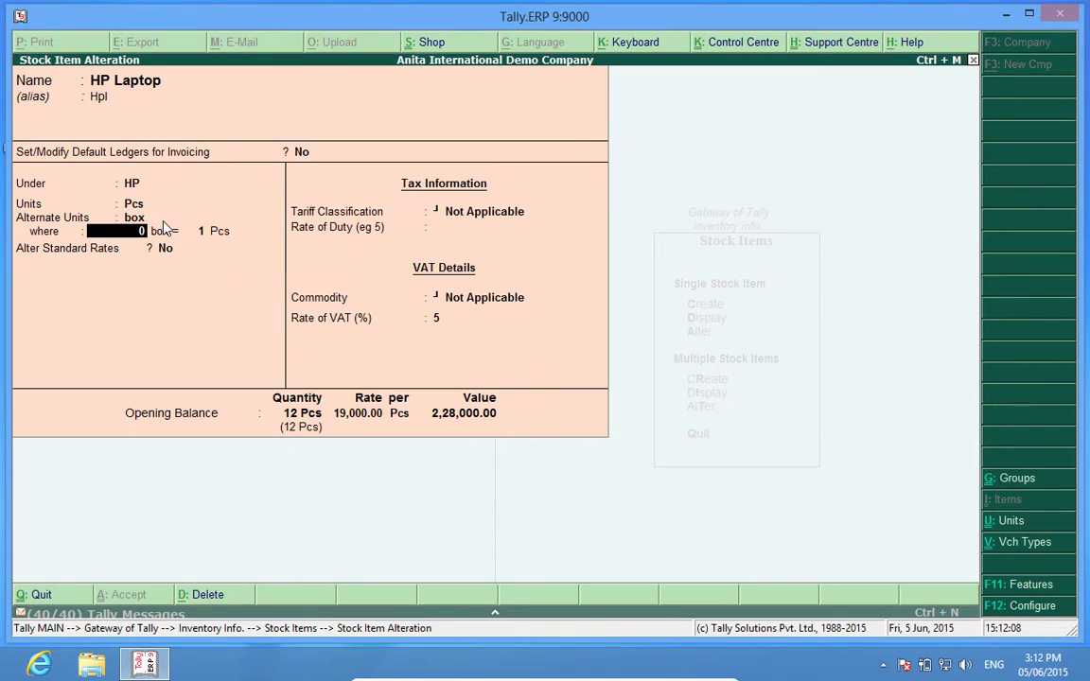
pyautogui.write('1')
pyautogui.press('Return')
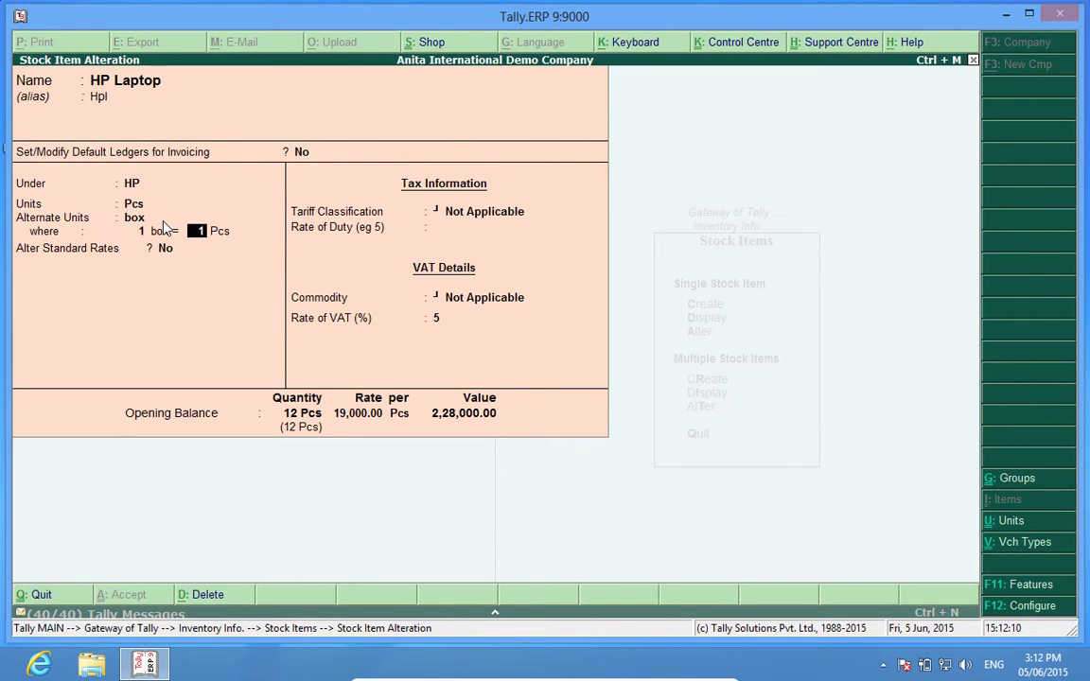
pyautogui.write('3')
pyautogui.press('Return')
pyautogui.press('Return')
pyautogui.press('Return')
pyautogui.press('Return')
pyautogui.press('Return')
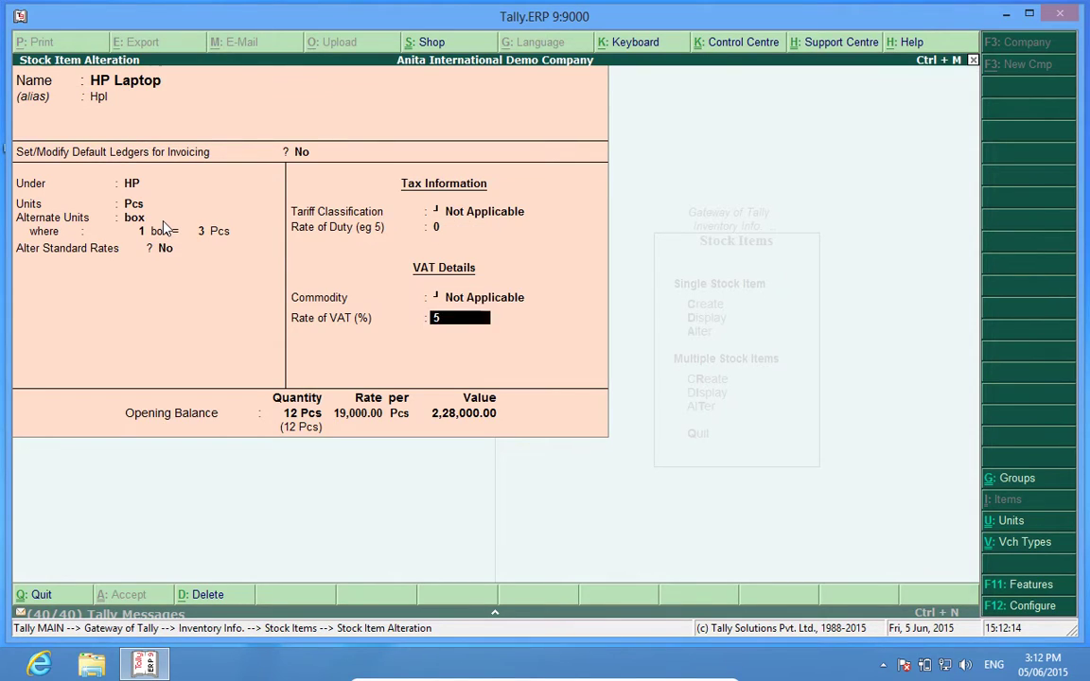
pyautogui.press('Return')
pyautogui.press('Return')
pyautogui.press('Return')
pyautogui.press('Return')
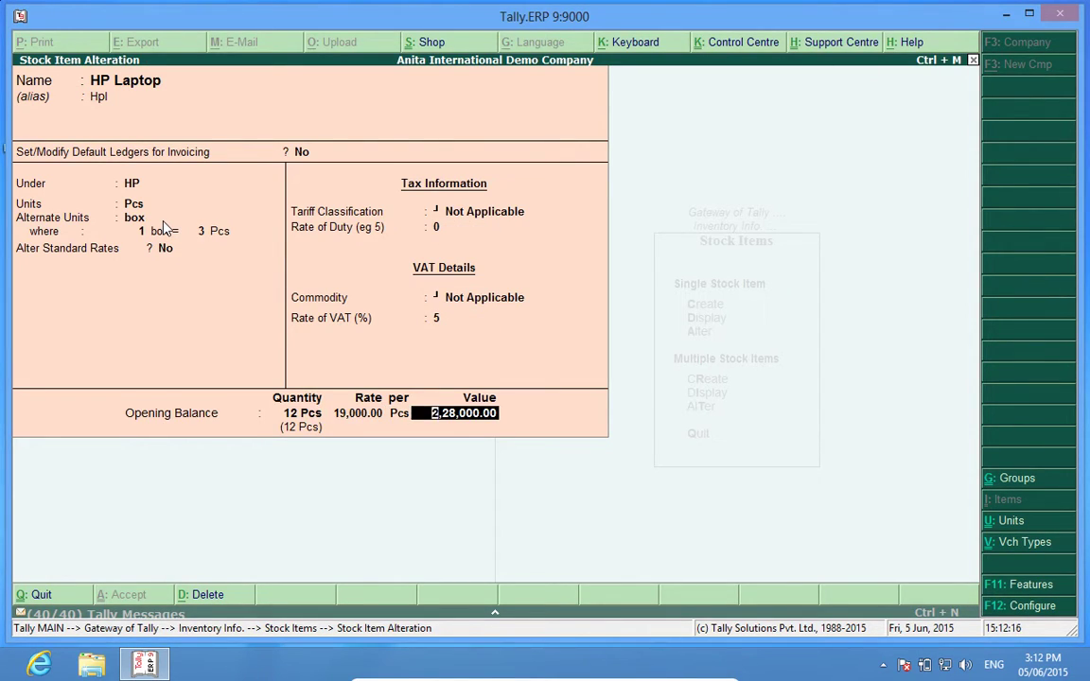
# Change the opening balance to 9 Pcs at 19,000 per Pcs and save HP Laptop.
pyautogui.press('BackSpace')
pyautogui.press('BackSpace')
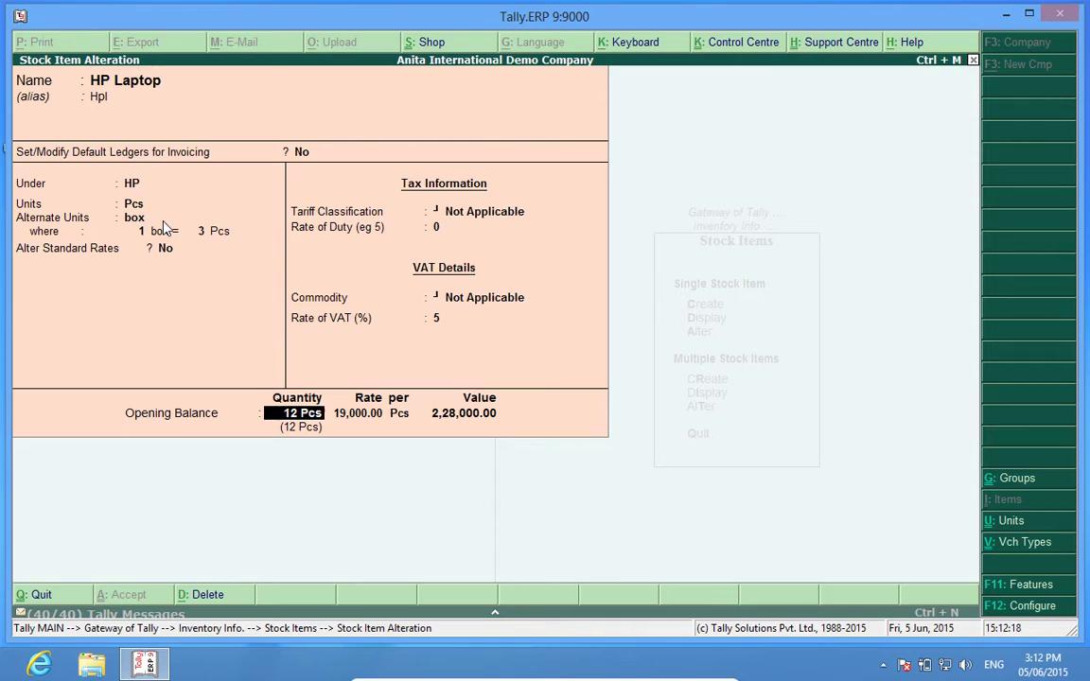
pyautogui.press('BackSpace')
pyautogui.press('Return')
pyautogui.press('BackSpace')
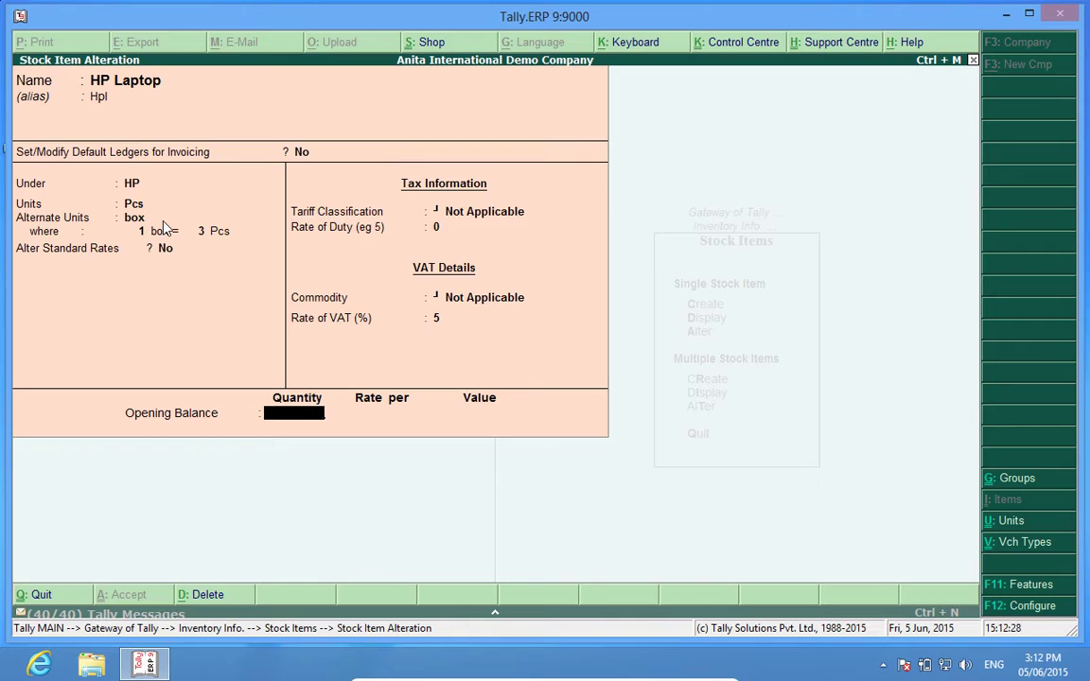
pyautogui.write('9')
pyautogui.press('Return')
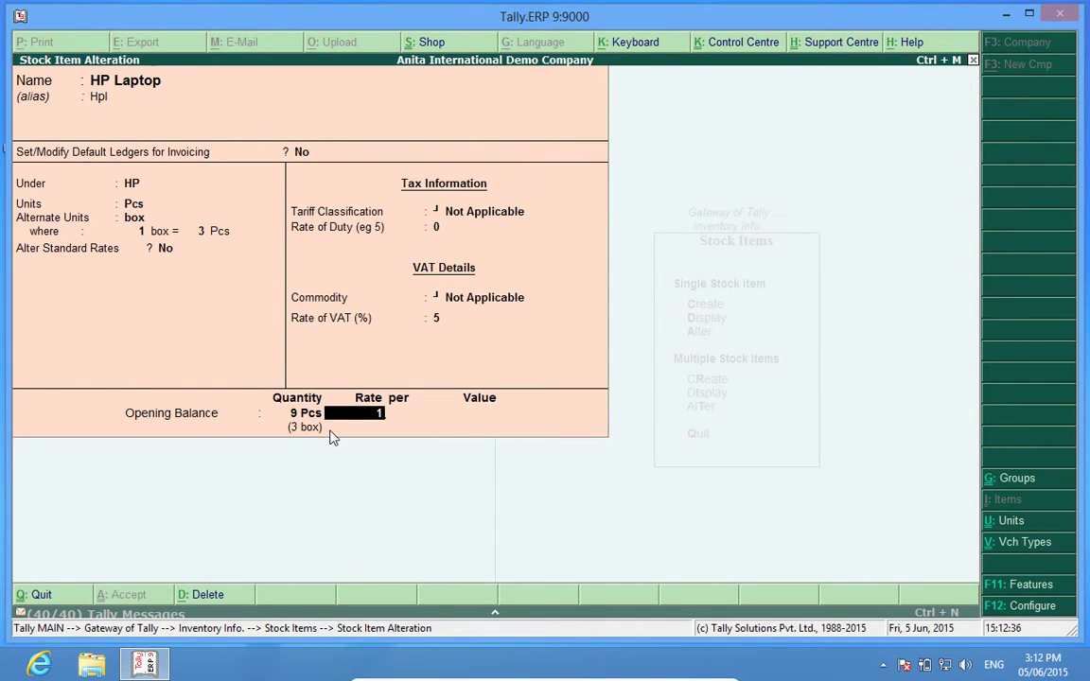
pyautogui.write('19,000')
pyautogui.press('Return')
pyautogui.press('Return')
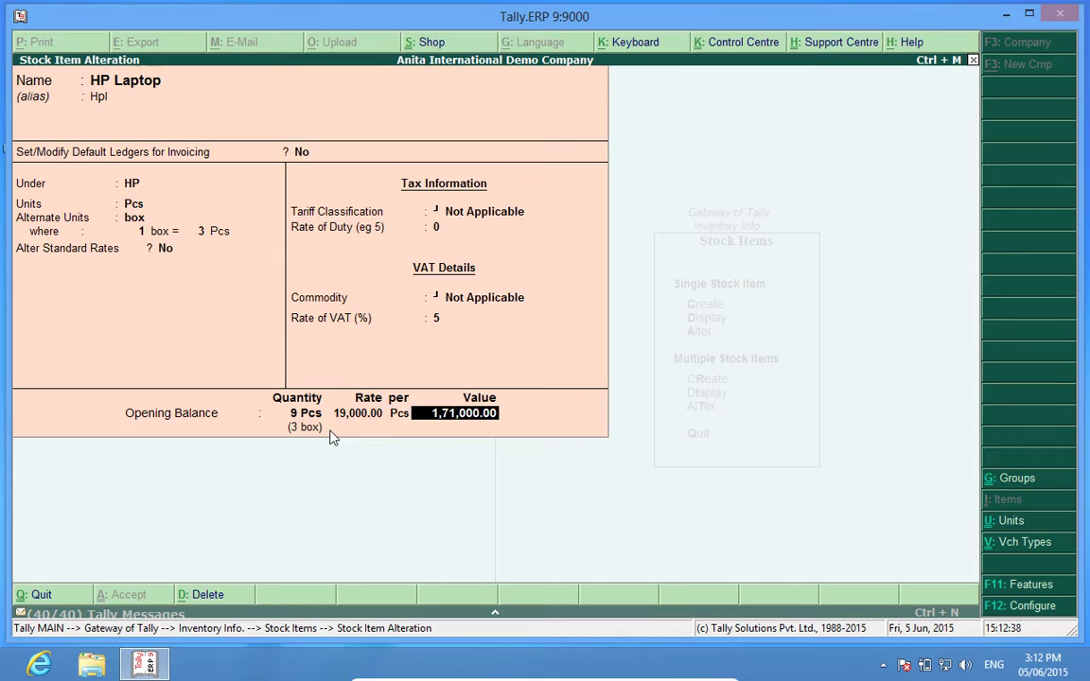
pyautogui.press('Return')
pyautogui.press('Return')
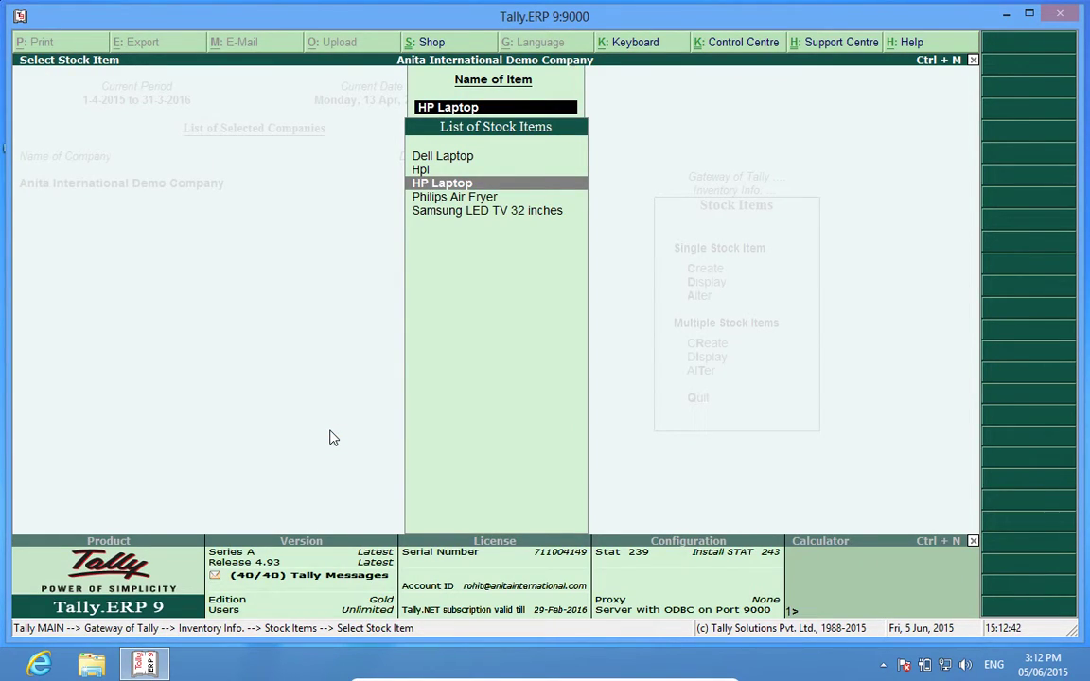
# Open Dell Laptop for alteration, view its List of Groups, and quit without saving.
pyautogui.press('Up')
pyautogui.press('Up')
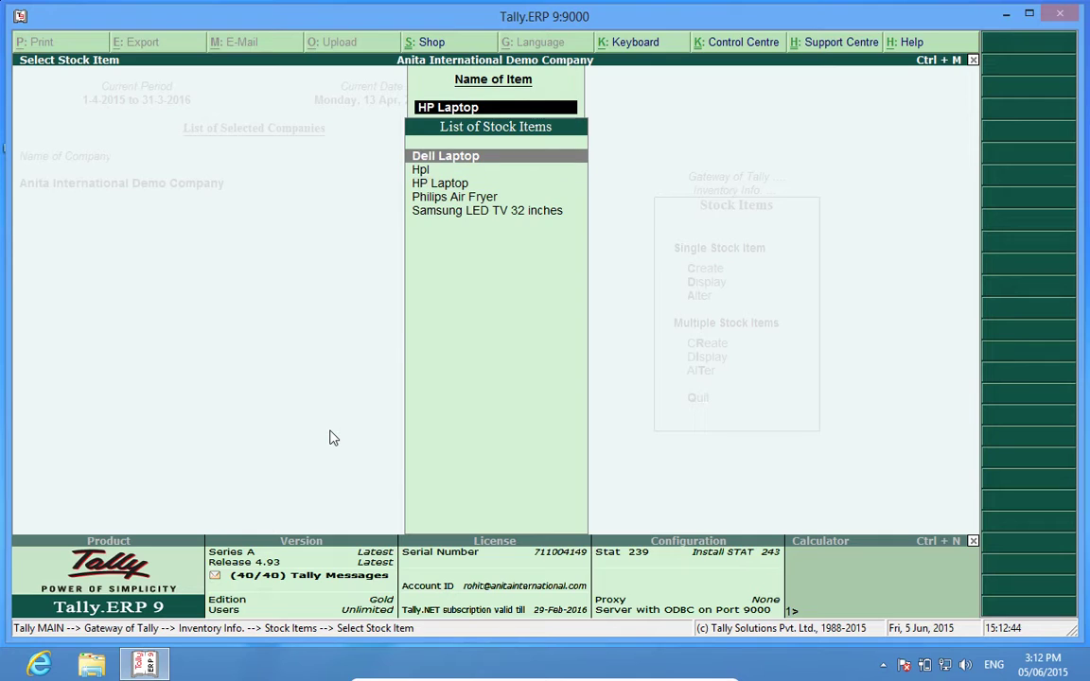
pyautogui.press('Return')
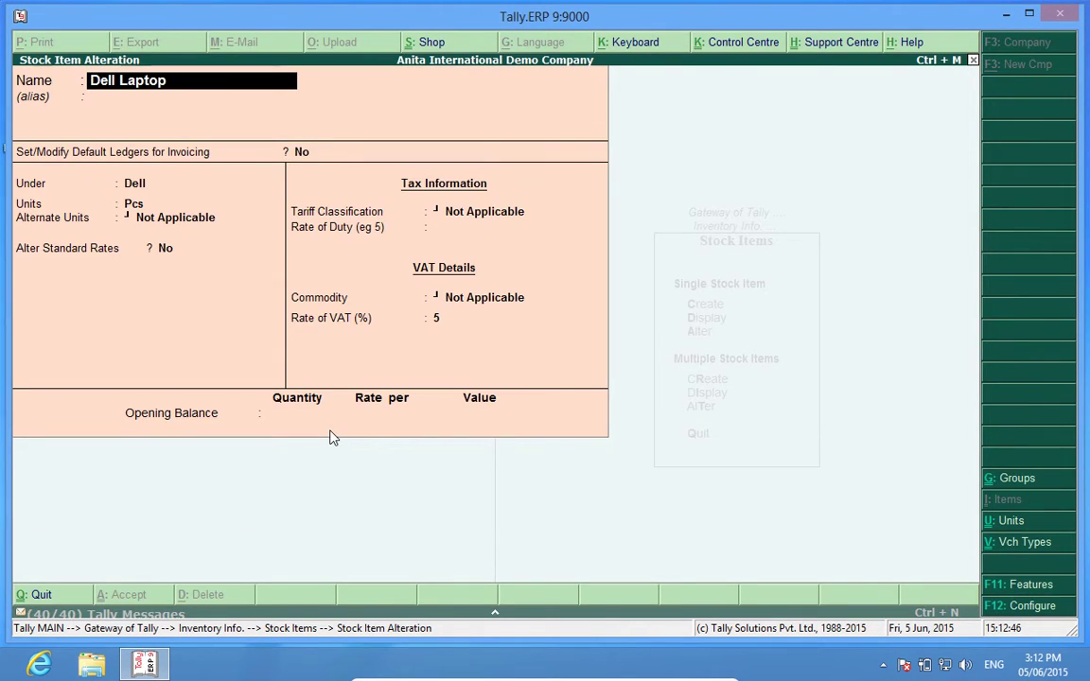
pyautogui.press('Return')
pyautogui.press('Return')
pyautogui.press('Return')
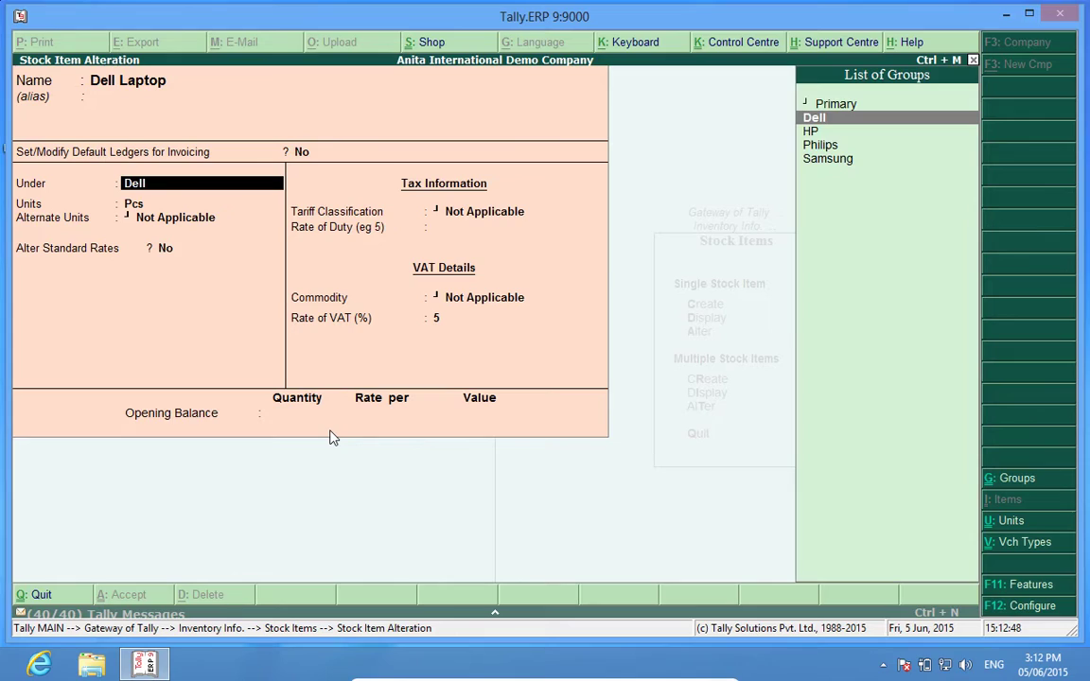
pyautogui.press('Return')
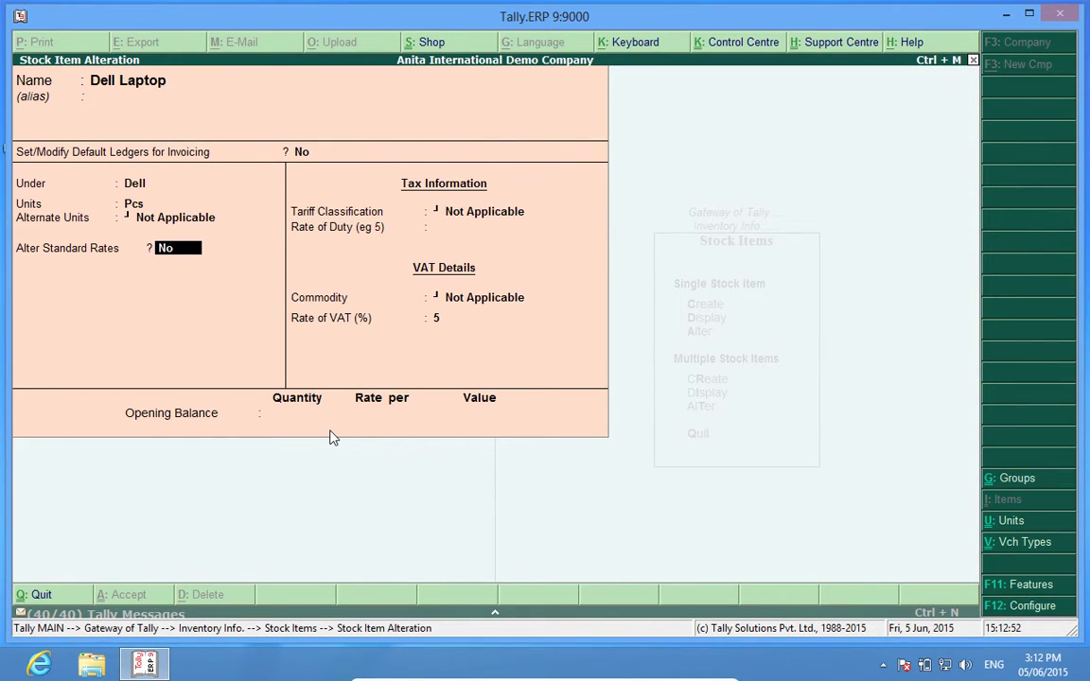
pyautogui.press('BackSpace')
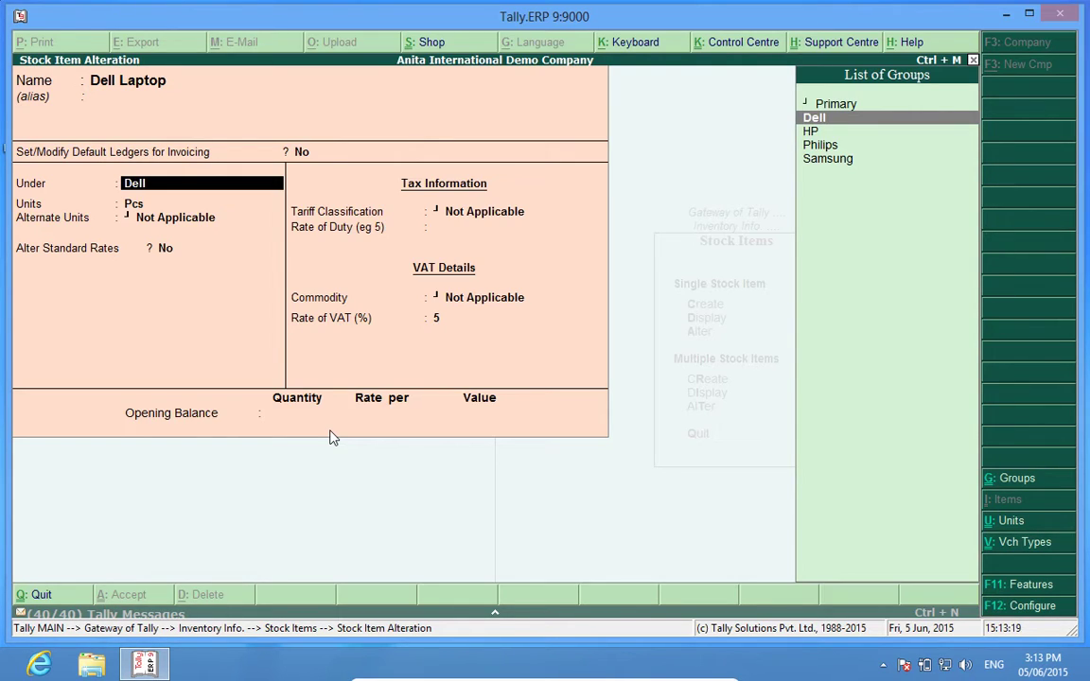
pyautogui.press('Escape')
pyautogui.press('Return')
# Start a Sales voucher with Customer 1 as the party account.
pyautogui.press('Escape')
pyautogui.press('Escape')
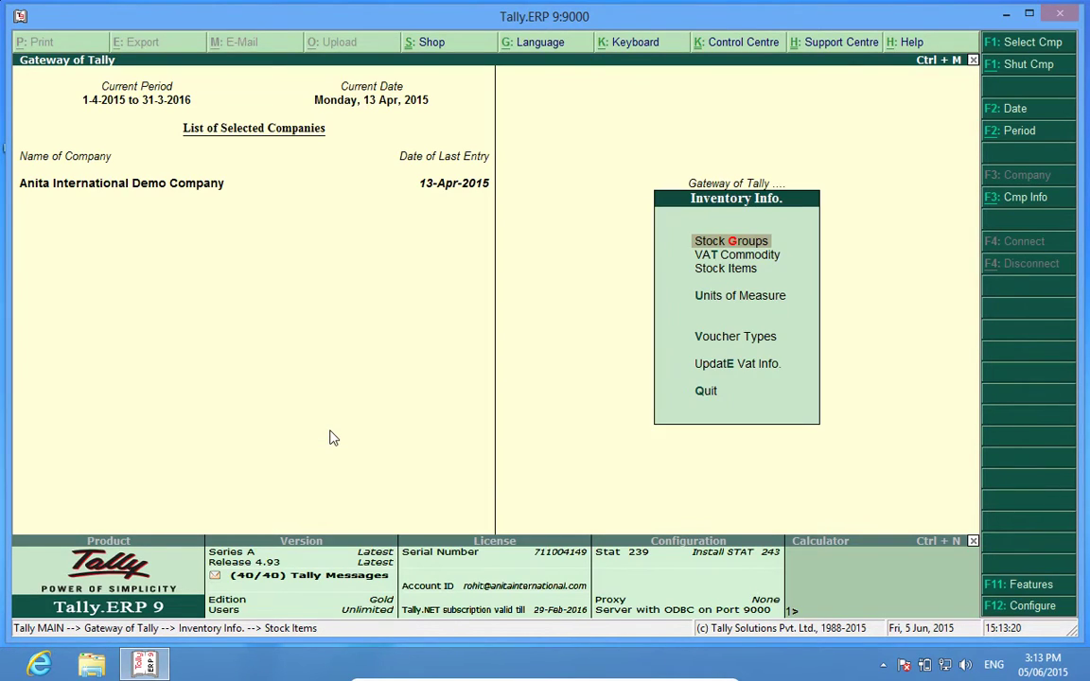
pyautogui.press('Escape')
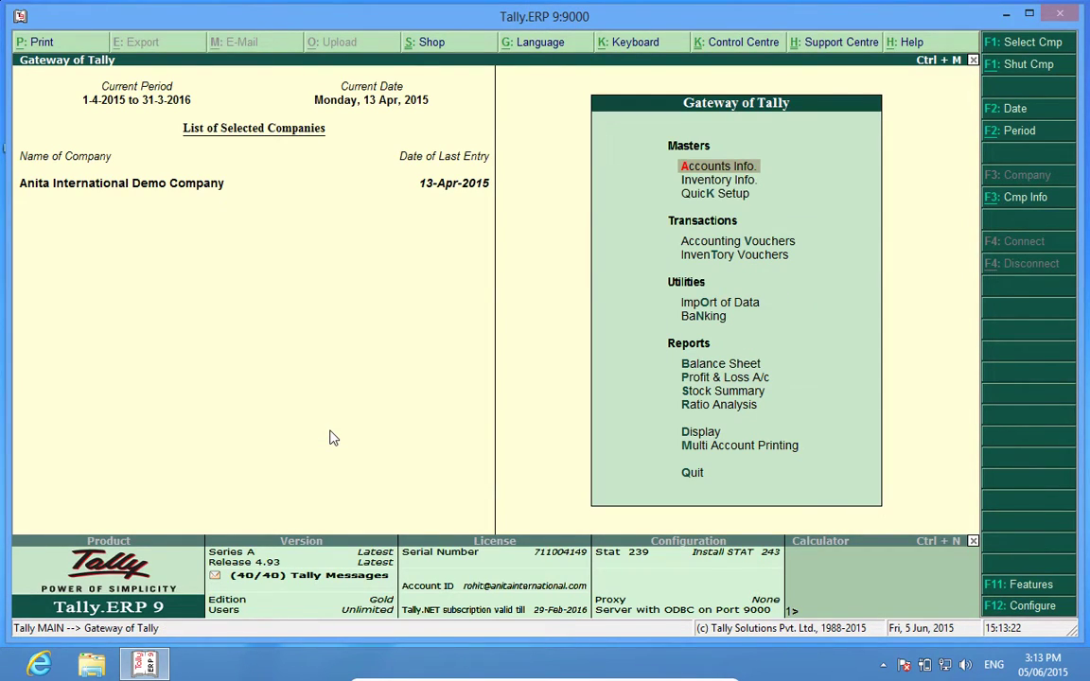
pyautogui.press('Down')
pyautogui.press('Down')
pyautogui.press('Down')
pyautogui.press('Return')
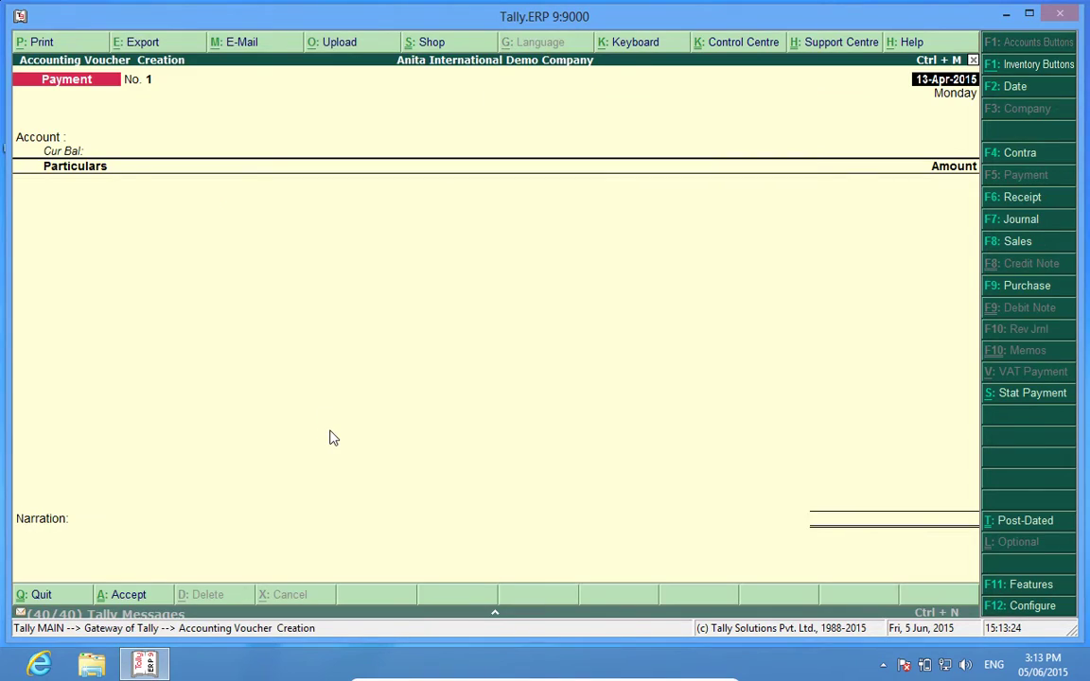
pyautogui.press('F8')
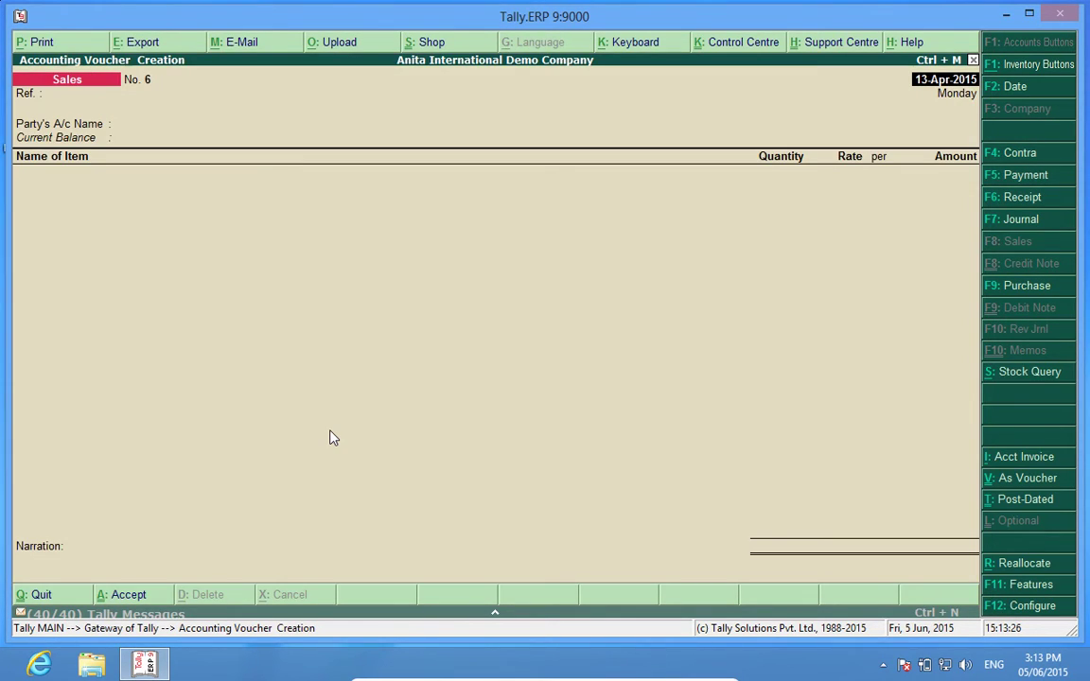
pyautogui.press('Return')
pyautogui.press('Down')
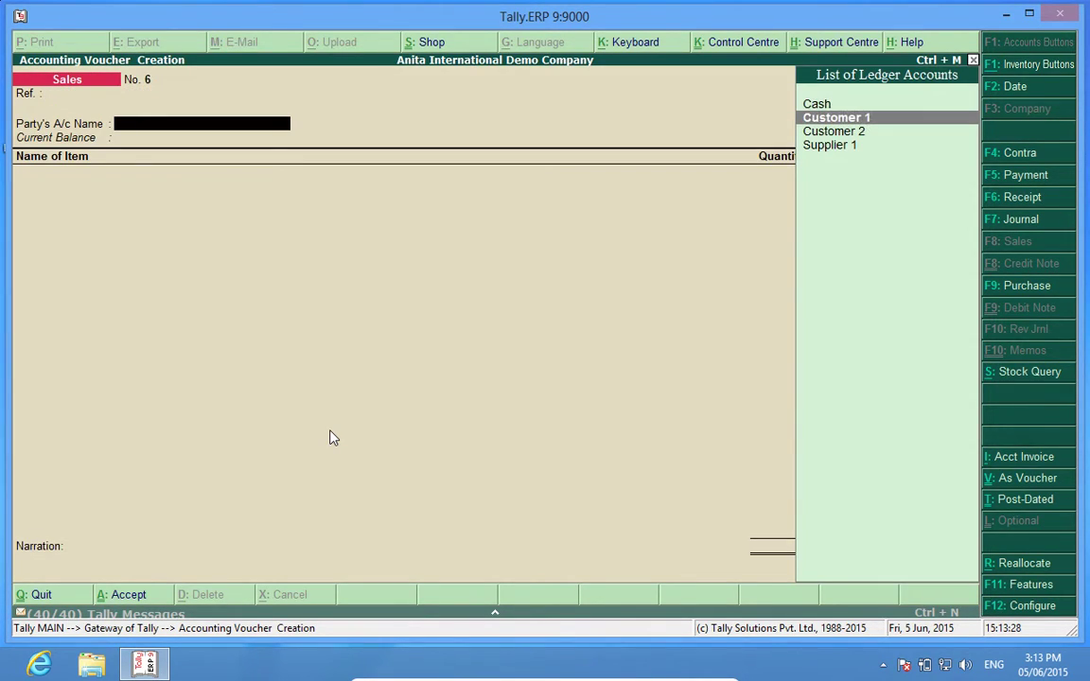
pyautogui.press('Return')
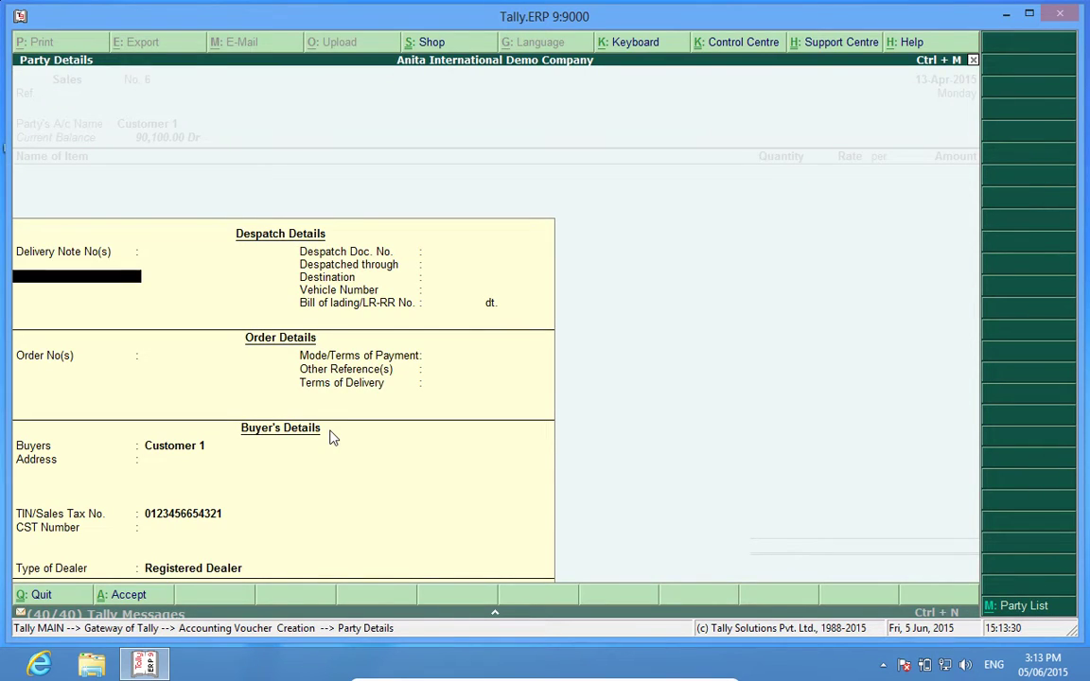
pyautogui.hotkey('ctrl', 'a')
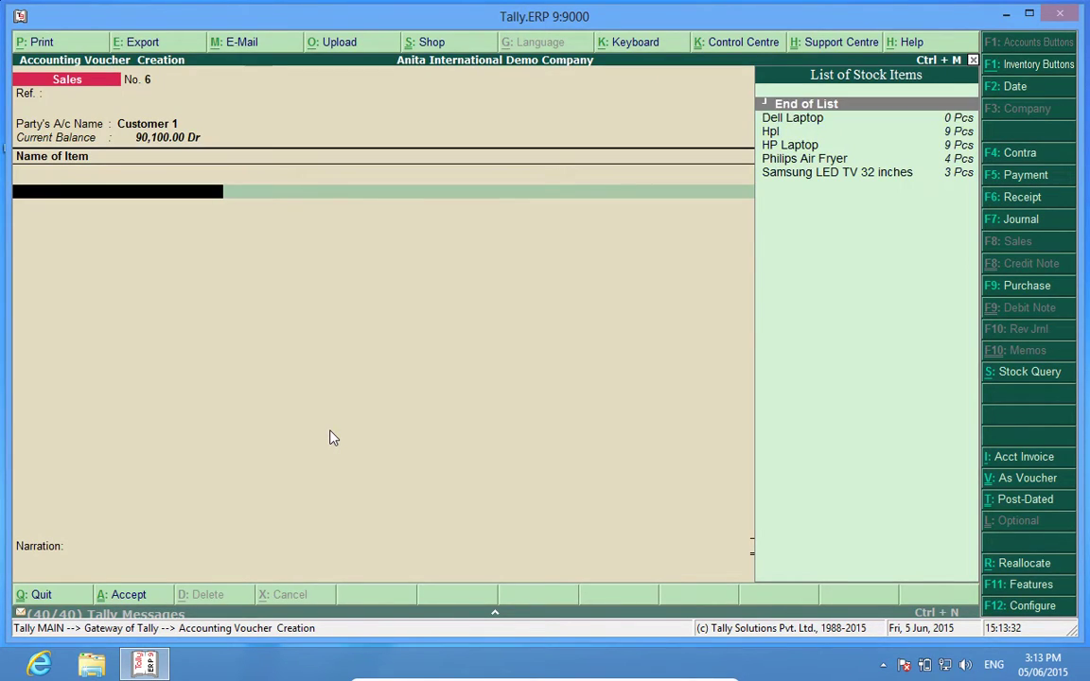
# Add HP Laptop to the voucher, trying quantities 6, 2 and then 4 Pcs.
pyautogui.press('Down')
pyautogui.press('Down')
pyautogui.press('Down')
pyautogui.press('Return')
pyautogui.press('Return')
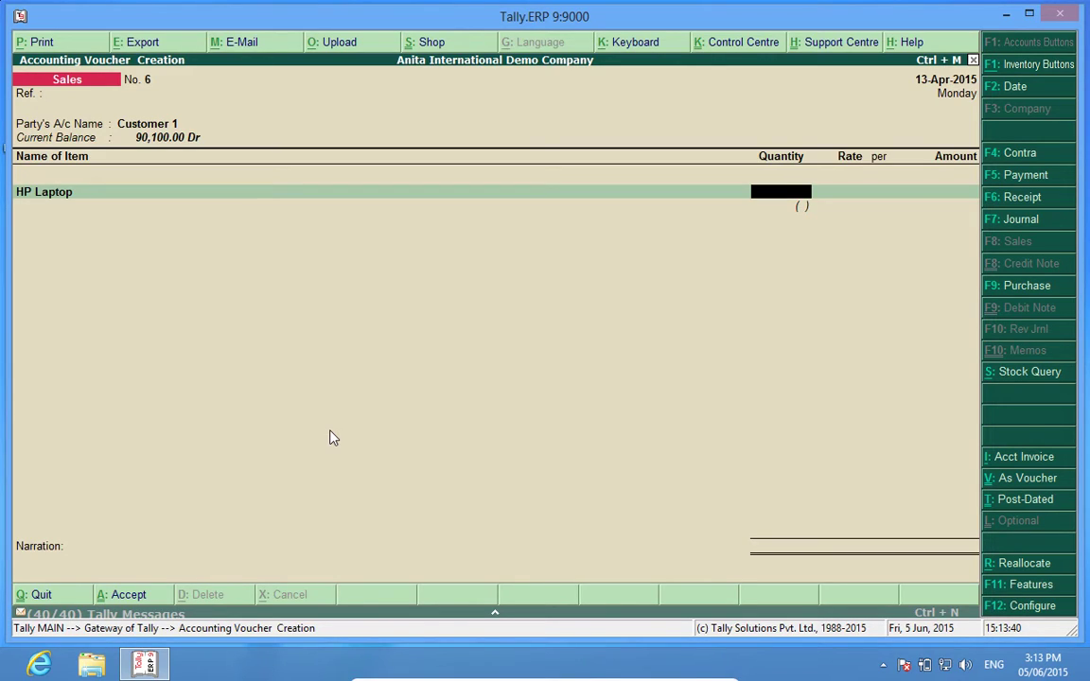
pyautogui.write('6')
pyautogui.press('Return')
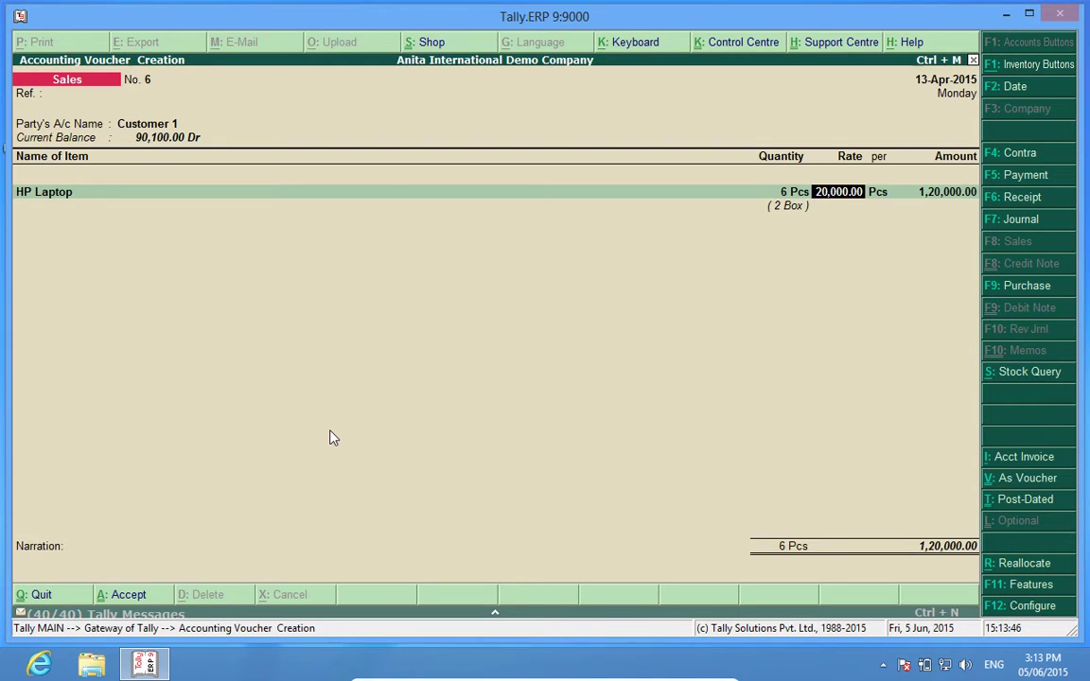
pyautogui.press('BackSpace')
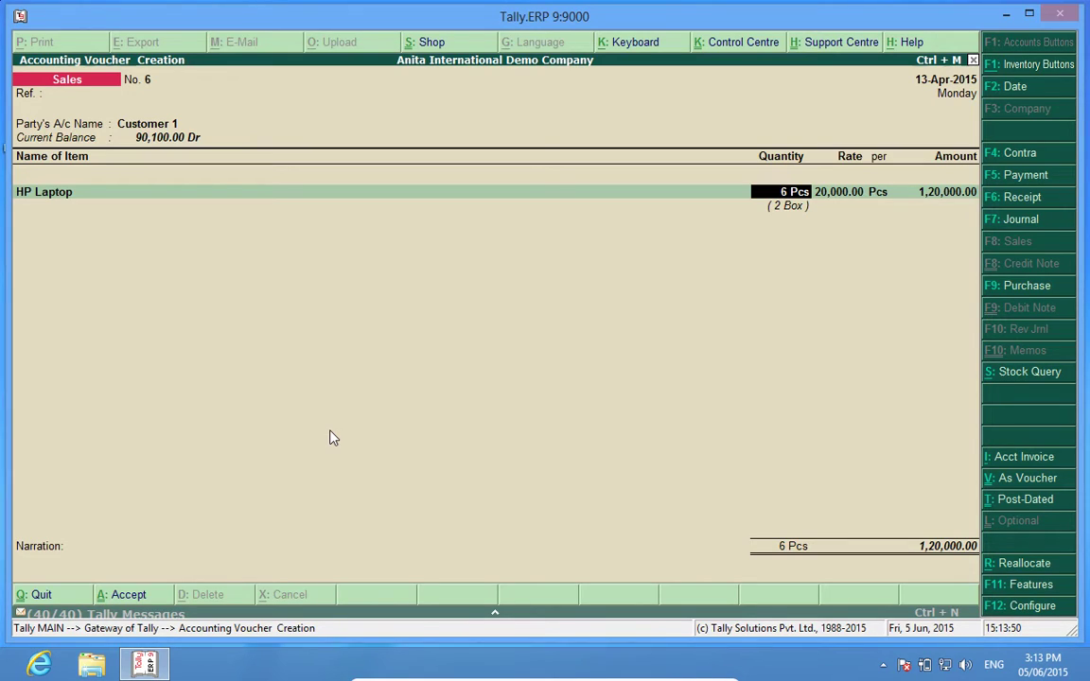
pyautogui.write('2')
pyautogui.press('Return')
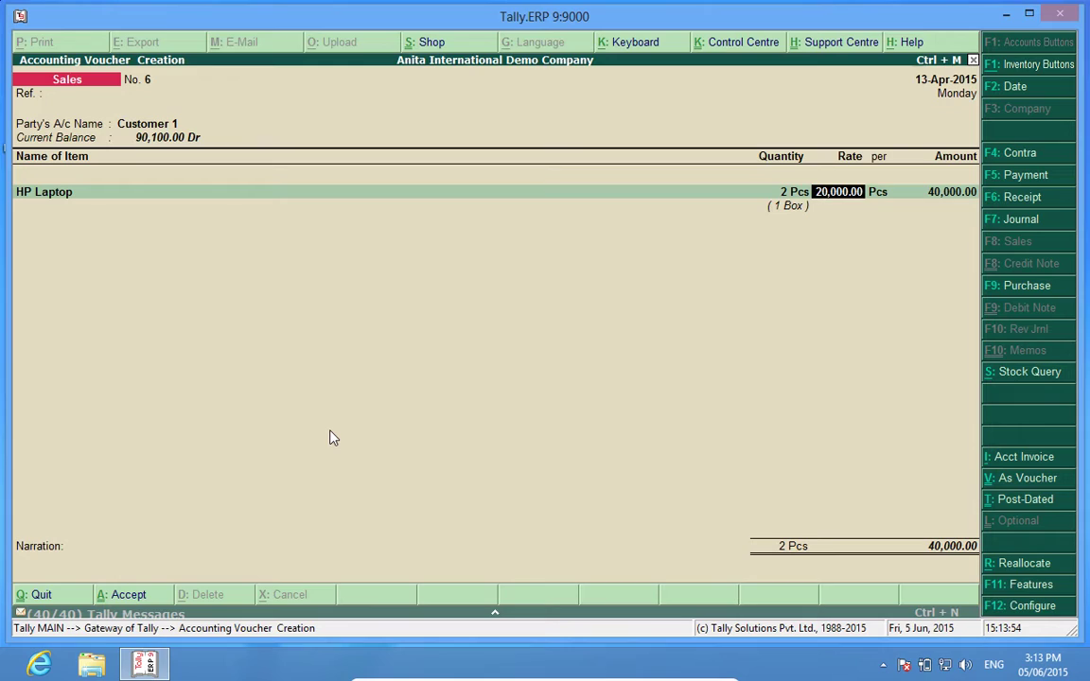
pyautogui.press('BackSpace')
pyautogui.write('4')
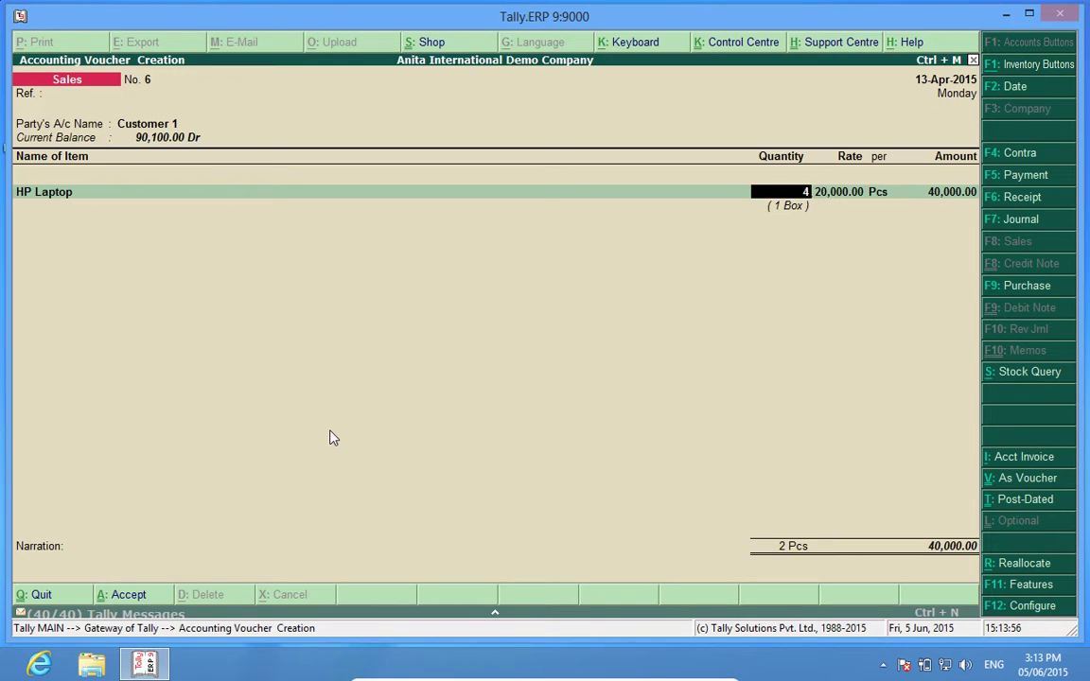
pyautogui.press('Return')
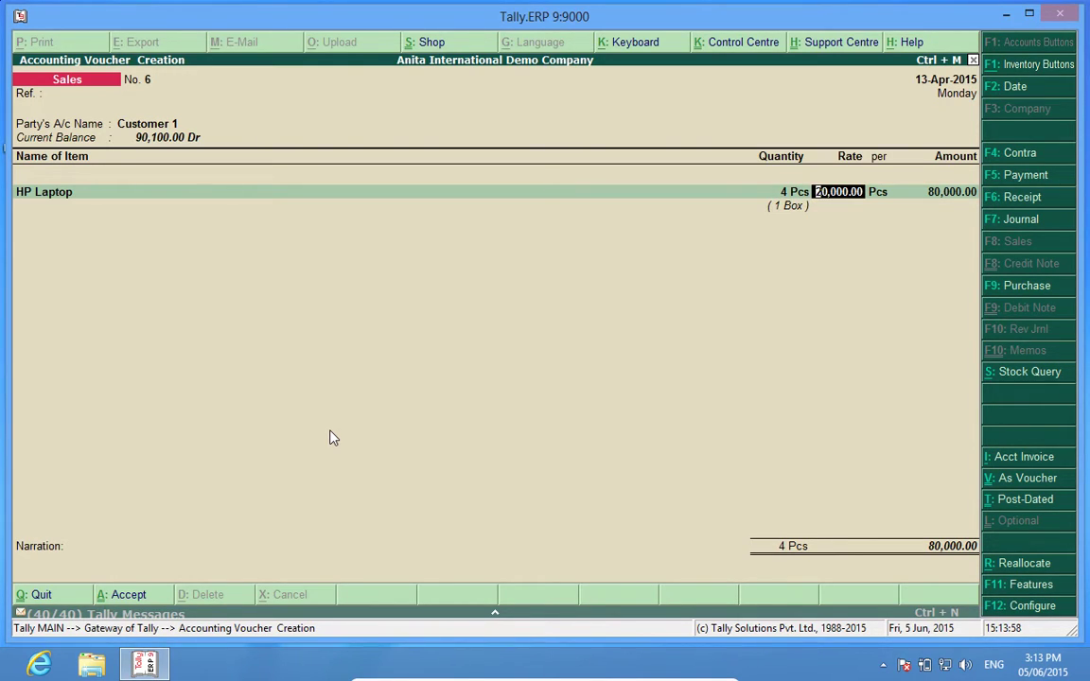
# Re-enter the HP Laptop quantity as 4 Pcs (2 Box) at a 20,000.00 rate.
pyautogui.press('BackSpace')
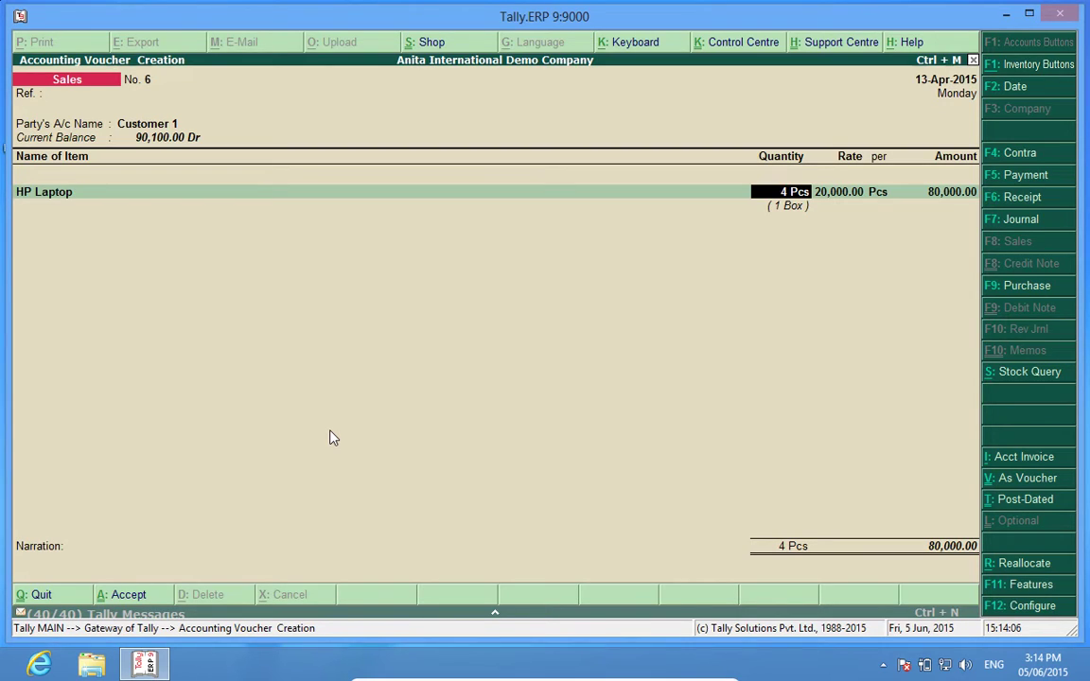
pyautogui.press('BackSpace')
pyautogui.write('pcs')
pyautogui.write('=2')
pyautogui.write('box')
pyautogui.press('Return')
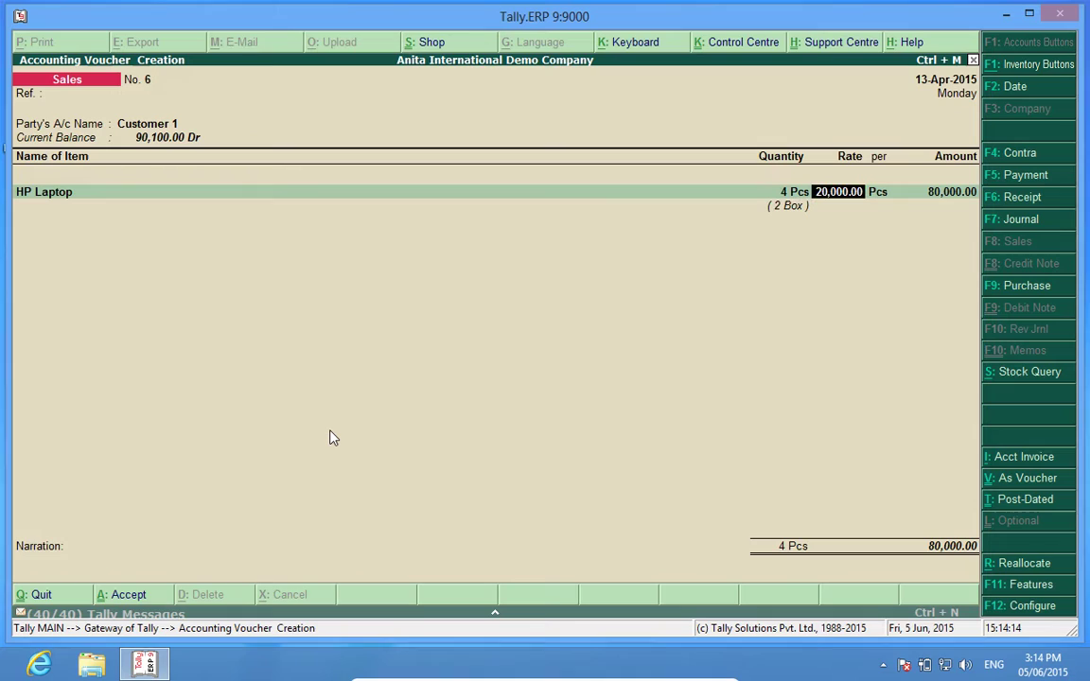
pyautogui.press('Return')
# Allocate the HP Laptop sale to the Sales A/c 5% ledger.
pyautogui.press('Return')
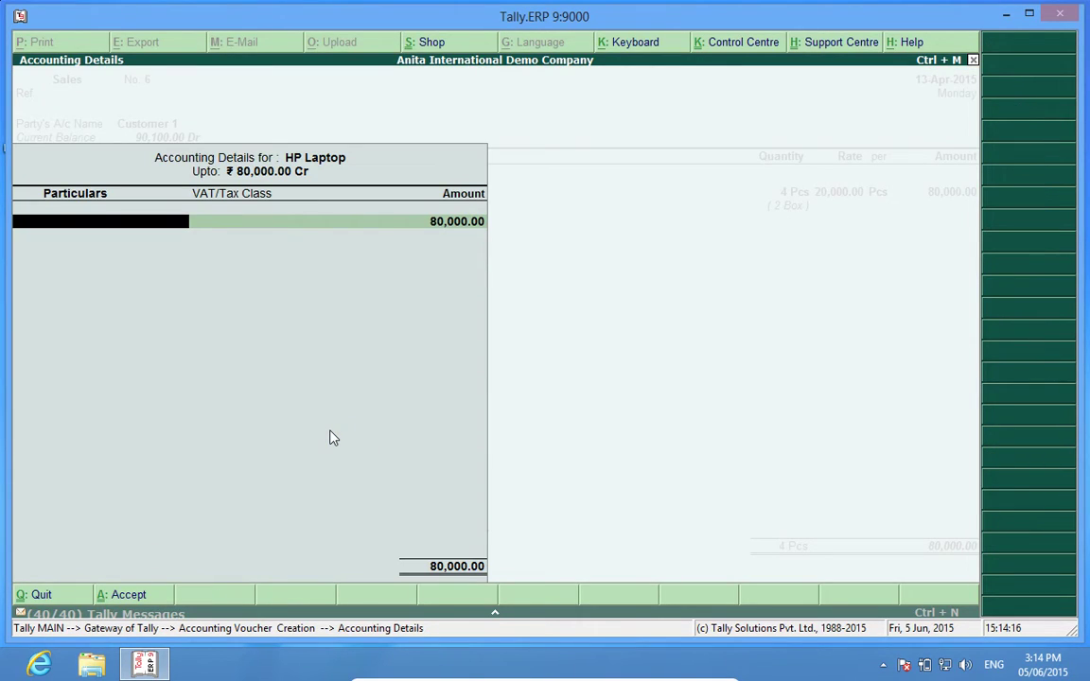
pyautogui.press('Down')
pyautogui.press('Return')
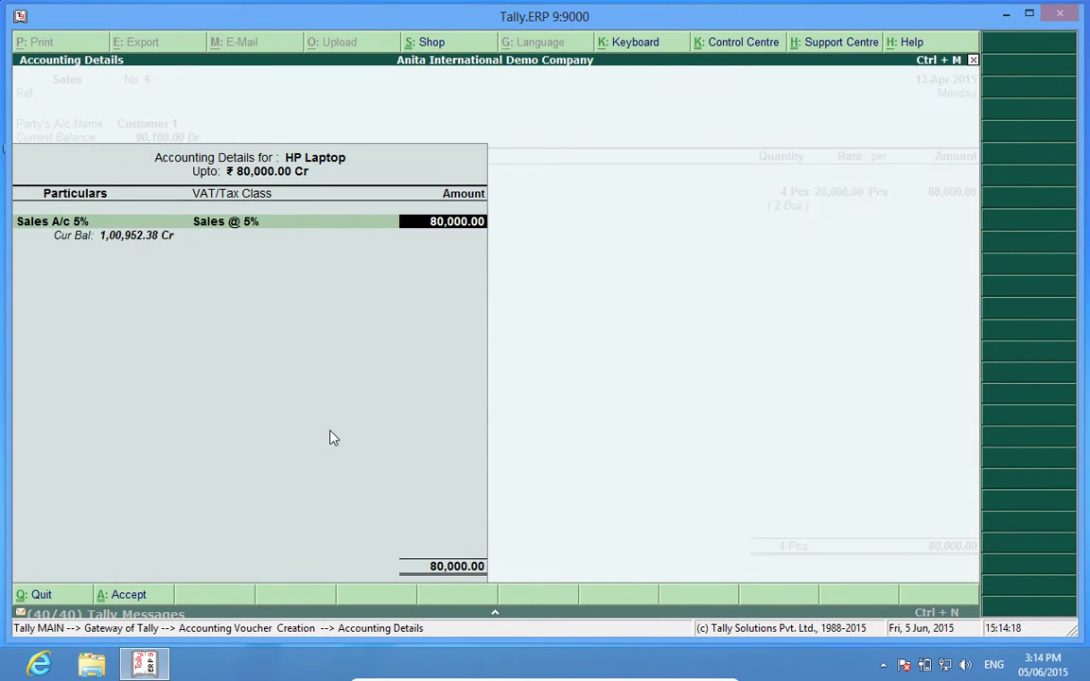
pyautogui.press('Return')
# Add an Output VAT 5% line of 4,000.00, bringing the total to 84,000.00.
pyautogui.press('Return')
pyautogui.write('Ou')
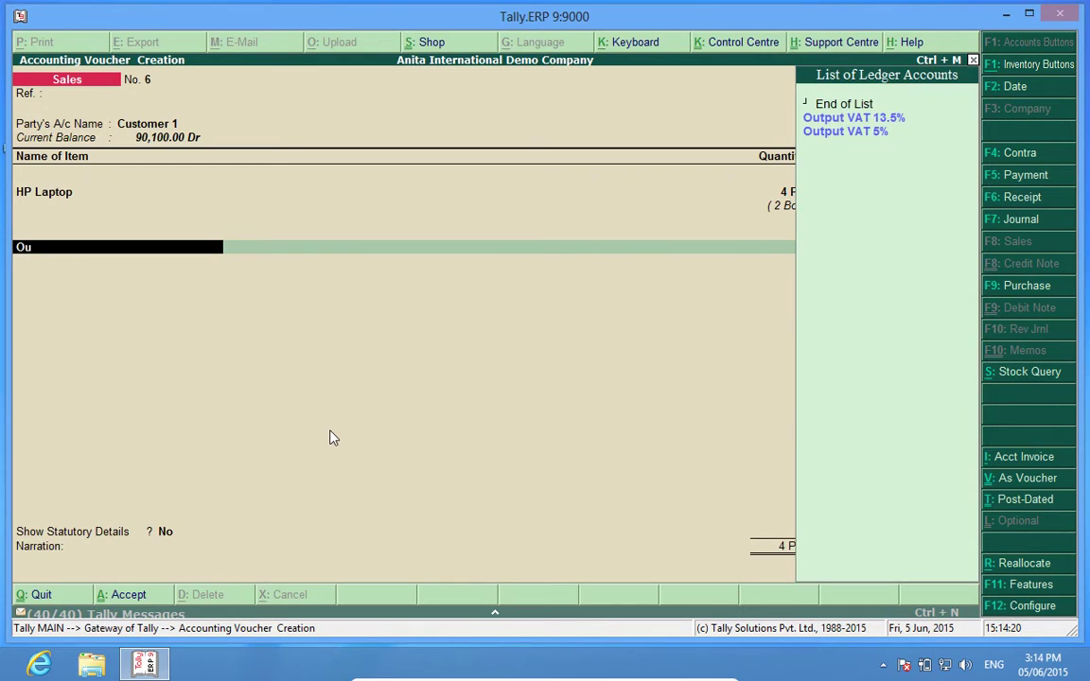
pyautogui.press('Down')
pyautogui.press('Down')
pyautogui.press('Return')
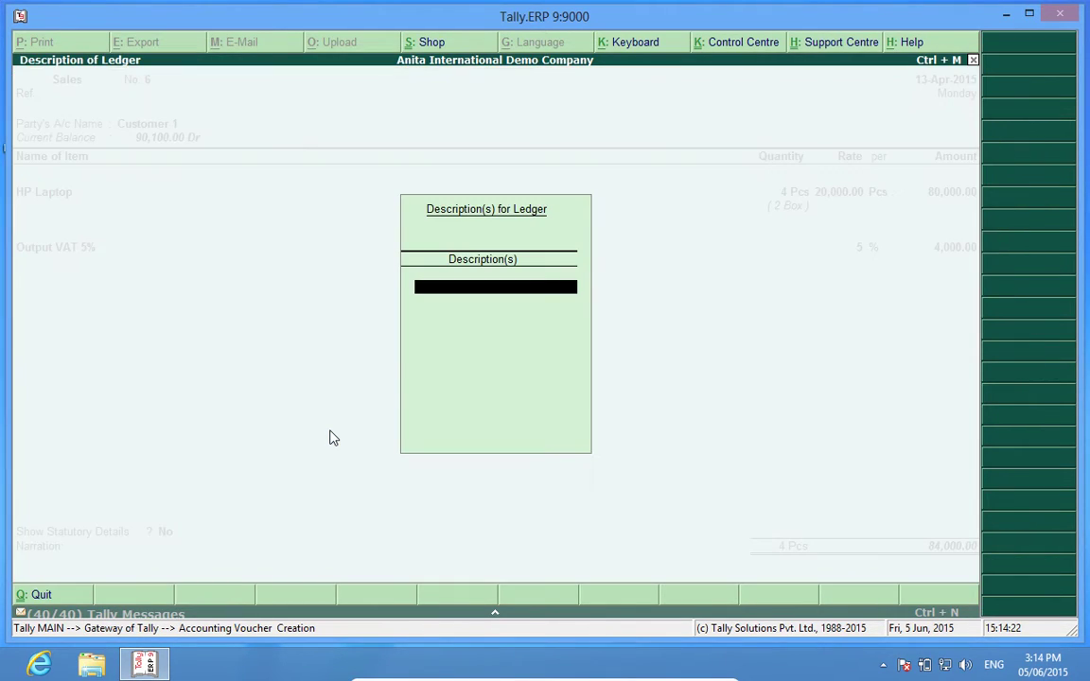
pyautogui.press('Return')
pyautogui.press('BackSpace')
pyautogui.press('BackSpace')
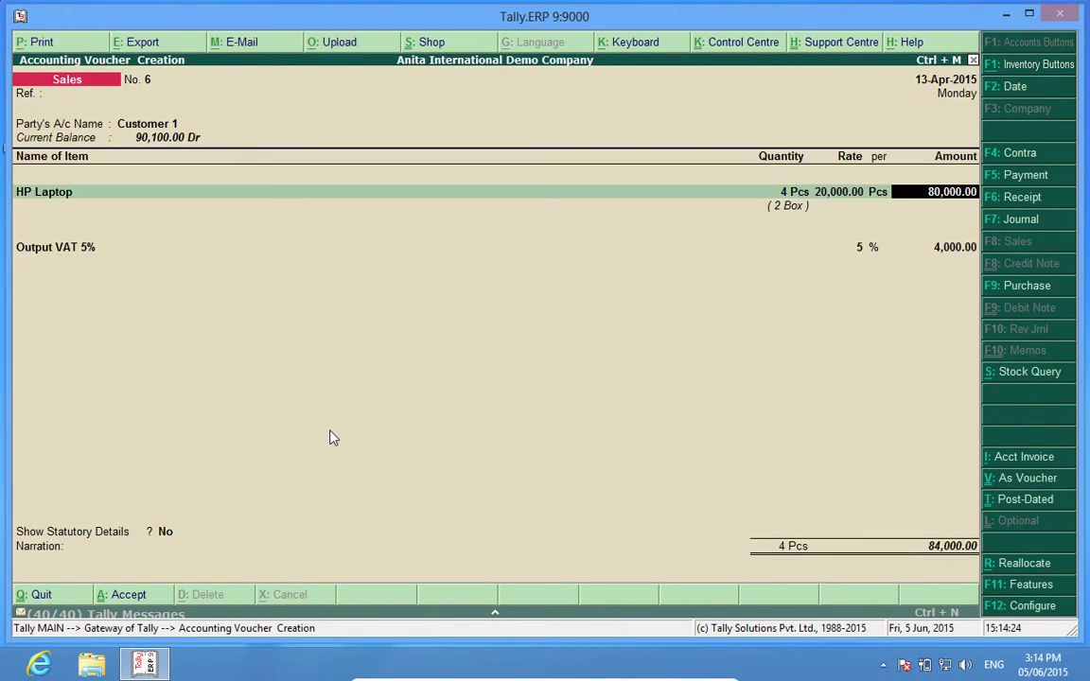
pyautogui.press('BackSpace')
pyautogui.press('BackSpace')
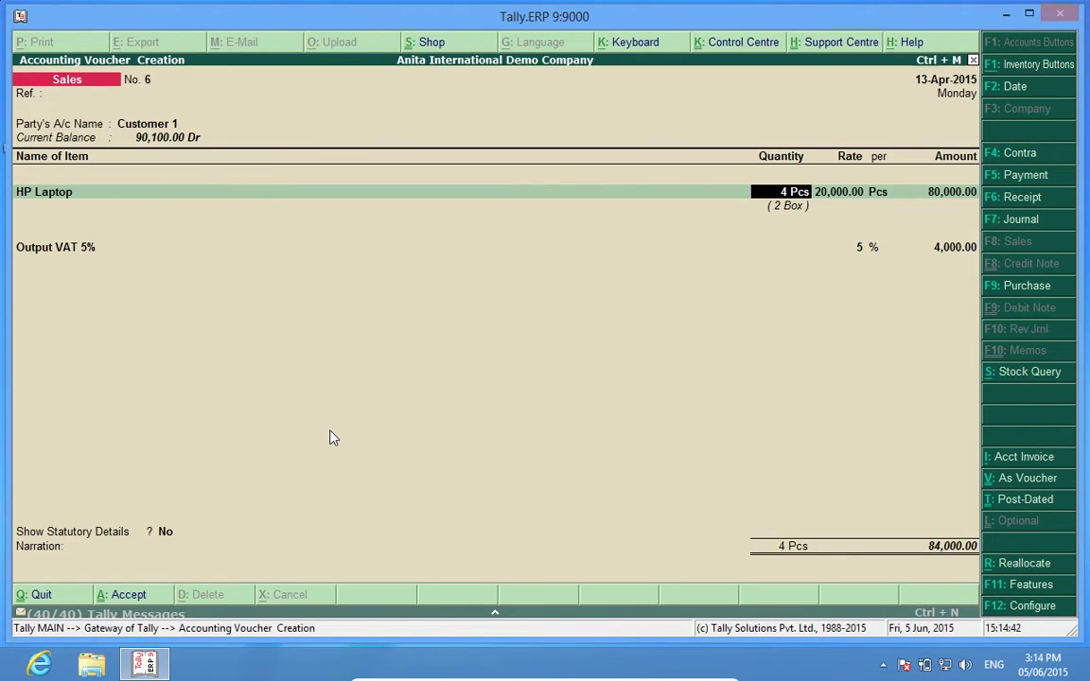
# Try entering the HP Laptop quantity as '4pcs=4box', then clear it.
pyautogui.write('4p')
pyautogui.write('cs=')
pyautogui.write('4b')
pyautogui.write('ox')
pyautogui.press('Return')
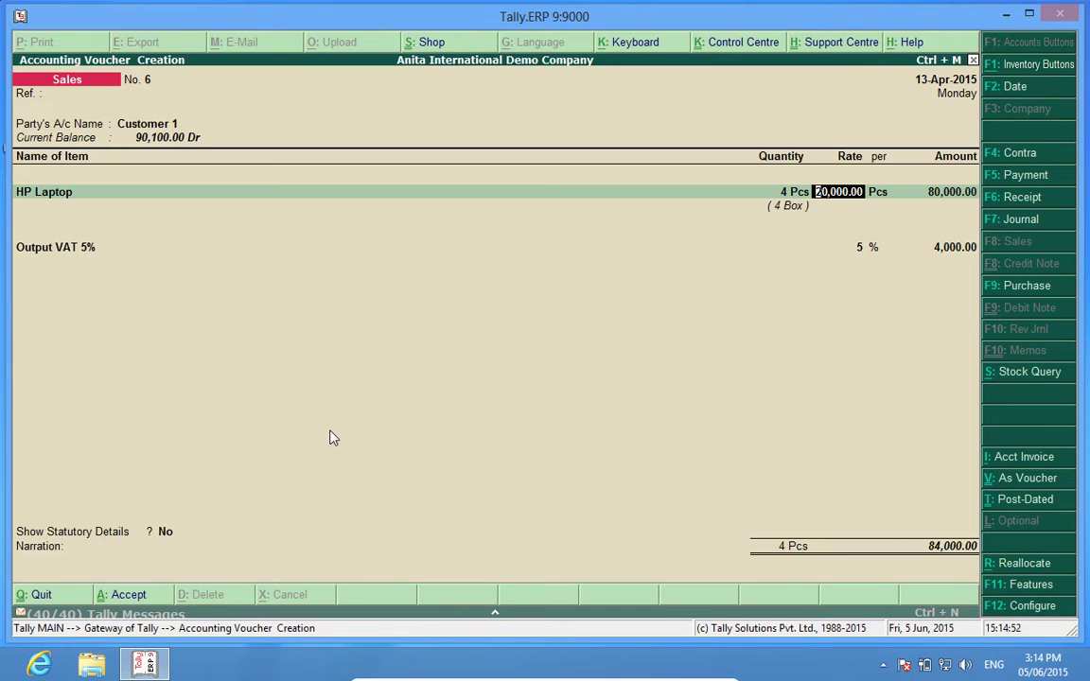
pyautogui.press('BackSpace')
pyautogui.press('BackSpace')
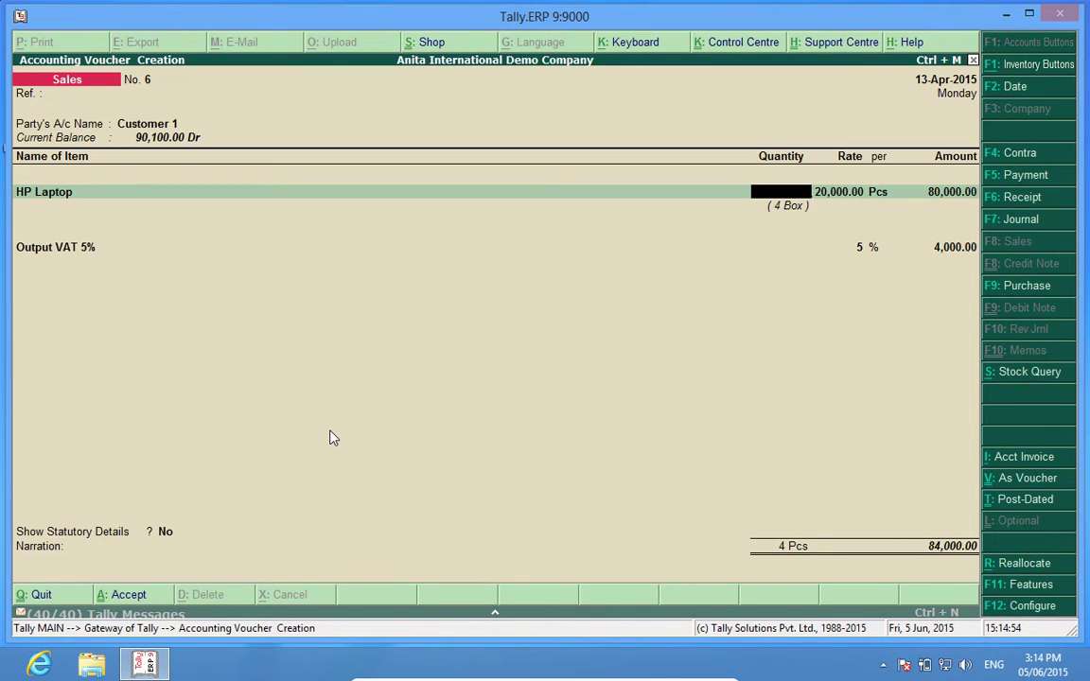
pyautogui.press('BackSpace')
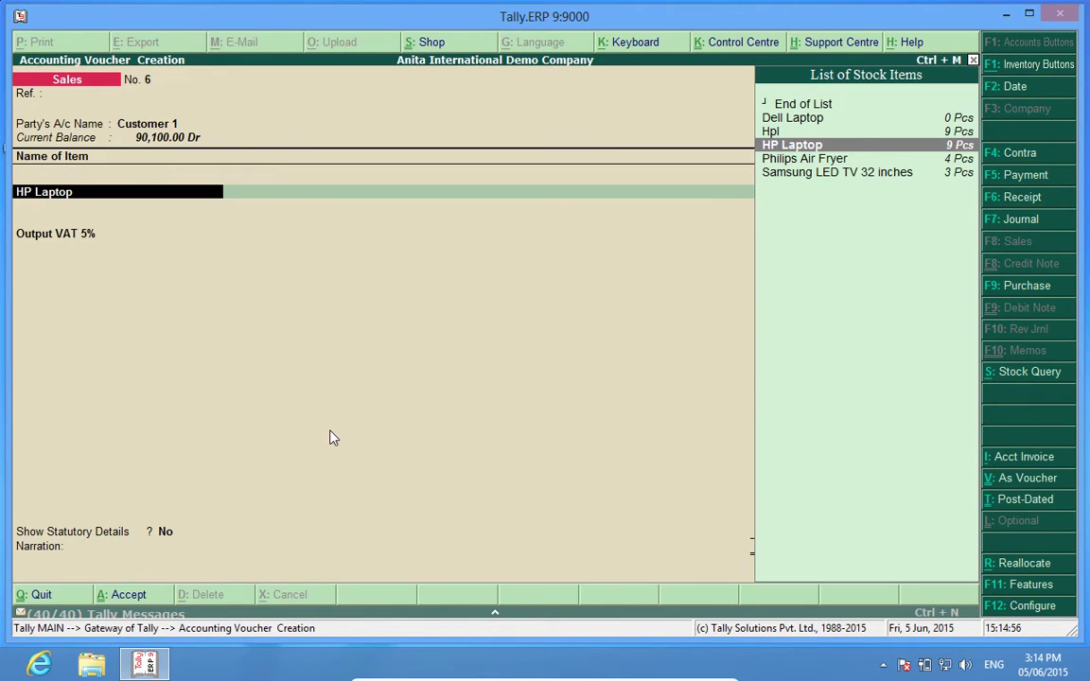
pyautogui.press('Return')
# Change the HP Laptop quantity to 3 Pcs, also trying '3pcs = 1box'.
pyautogui.press('Return')
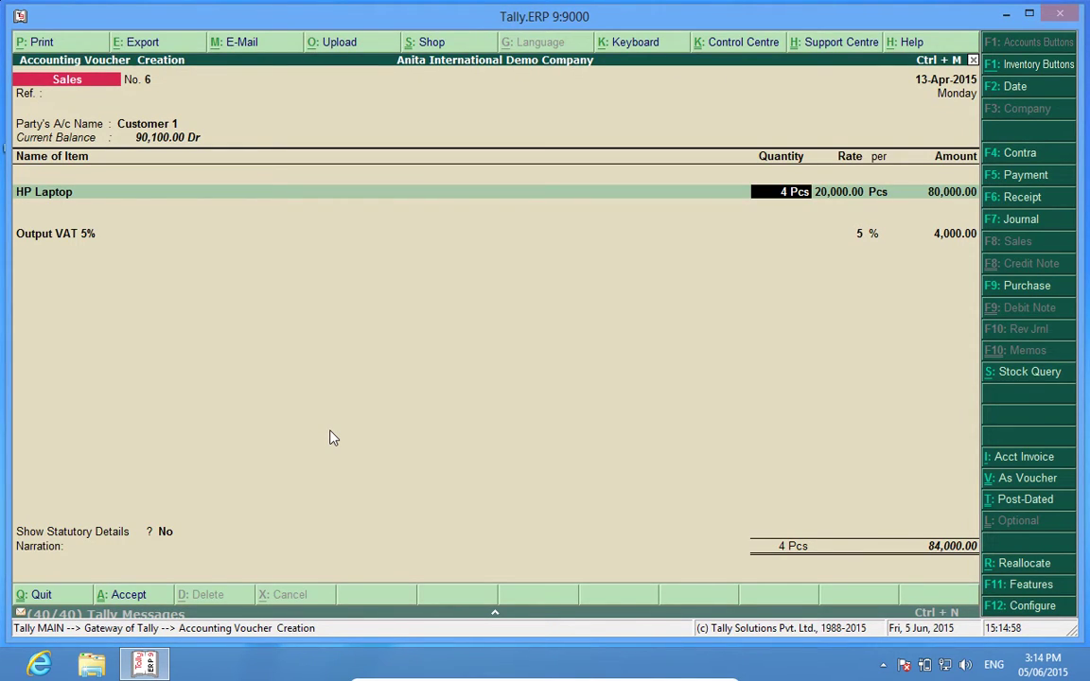
pyautogui.write('3')
pyautogui.press('Return')
pyautogui.press('Return')
pyautogui.press('Return')
pyautogui.press('Return')
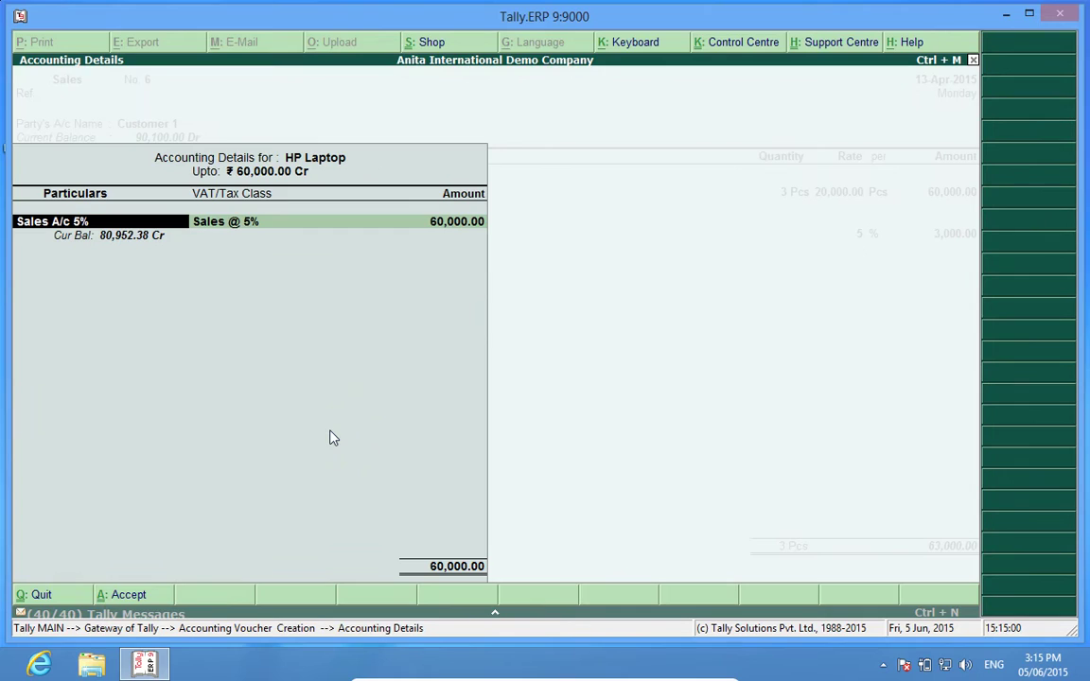
pyautogui.press('Return')
pyautogui.press('Return')
pyautogui.press('BackSpace')
pyautogui.press('BackSpace')
pyautogui.press('BackSpace')
pyautogui.press('BackSpace')
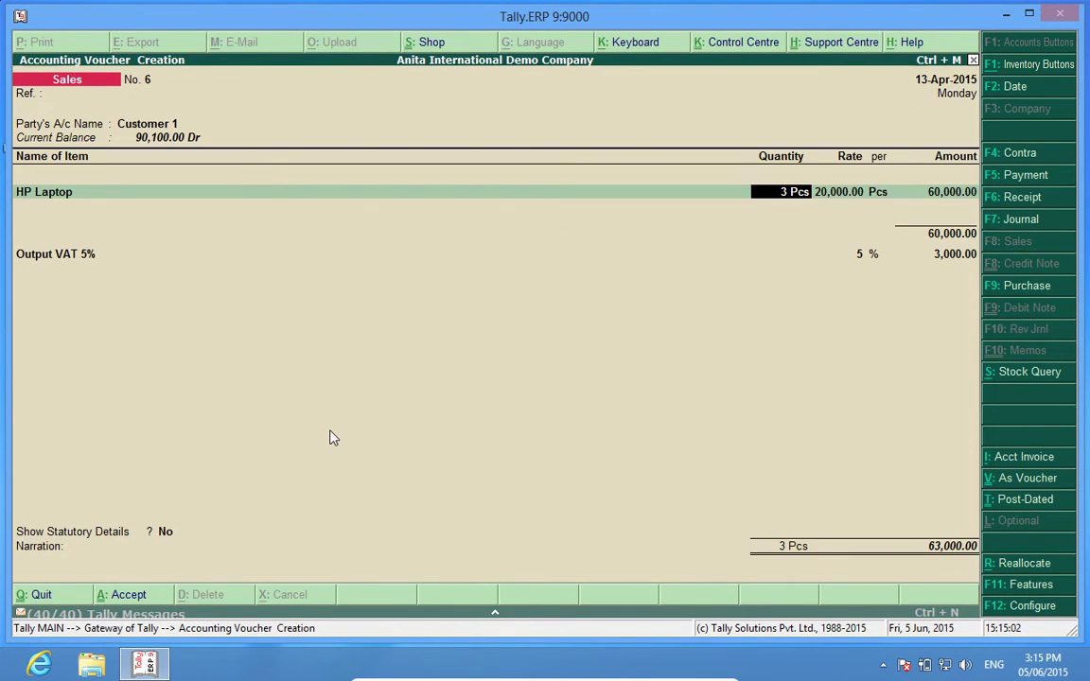
pyautogui.write('3p')
pyautogui.write('cs =')
pyautogui.write(' 1bo')
pyautogui.write('x')
pyautogui.press('Return')
pyautogui.press('Return')
pyautogui.press('BackSpace')
pyautogui.press('BackSpace')
pyautogui.press('BackSpace')
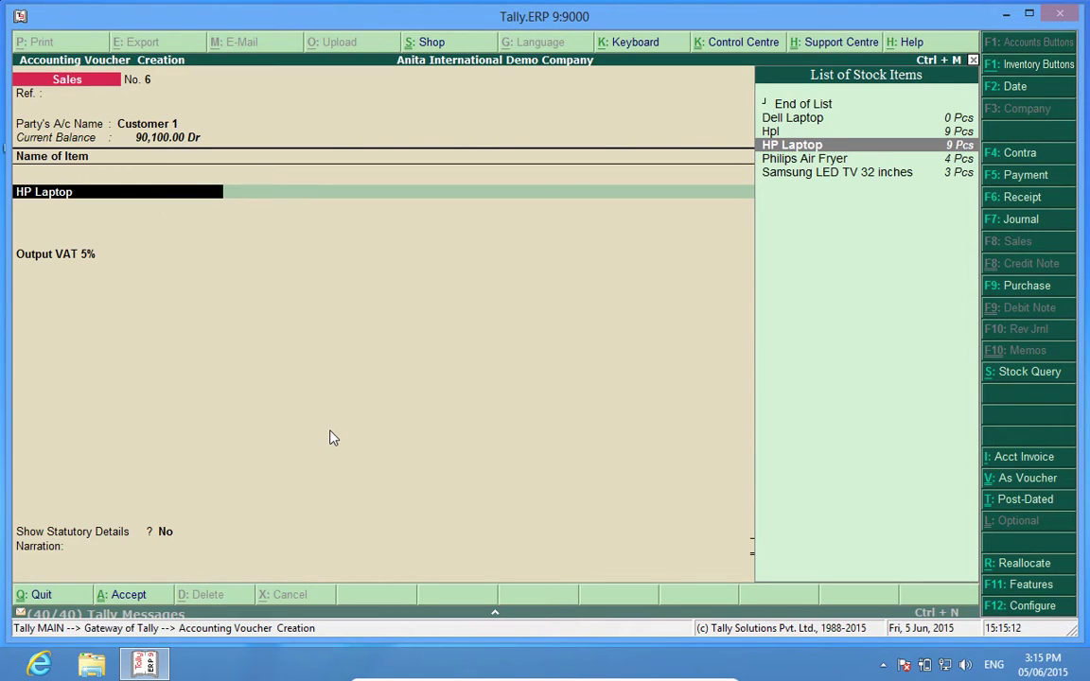
# Reselect HP Laptop on the voucher with a quantity of 3 Pcs (1 Box).
pyautogui.press('Down')
pyautogui.press('Down')
pyautogui.press('Up')
pyautogui.press('Up')
pyautogui.press('Up')
pyautogui.press('Up')
pyautogui.press('Up')
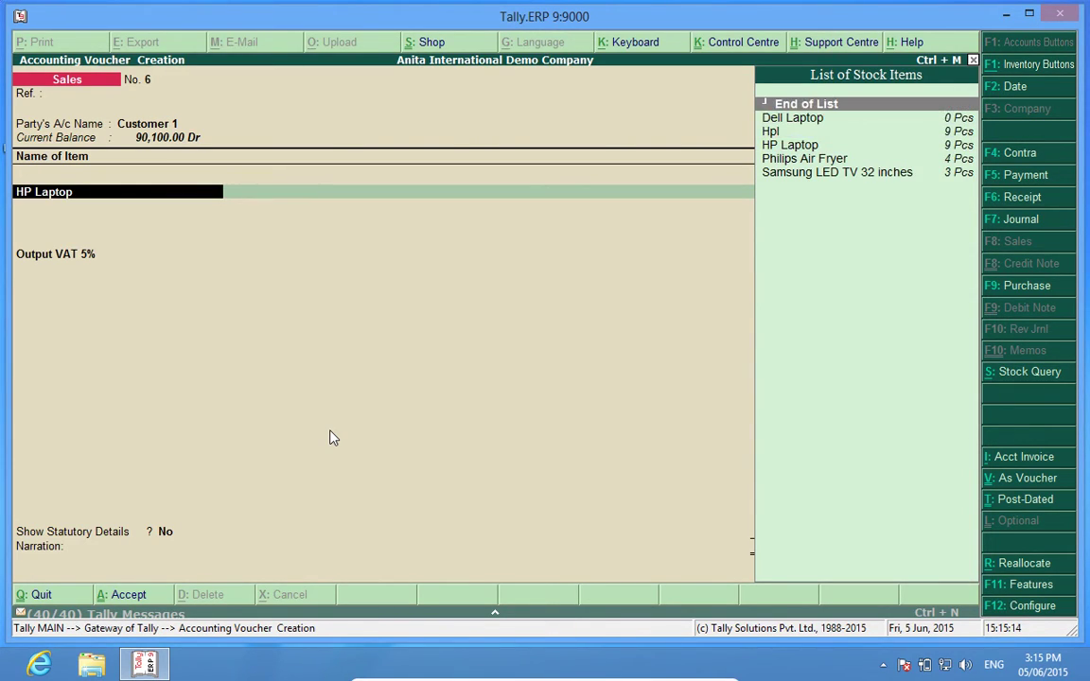
pyautogui.press('Return')
pyautogui.press('BackSpace')
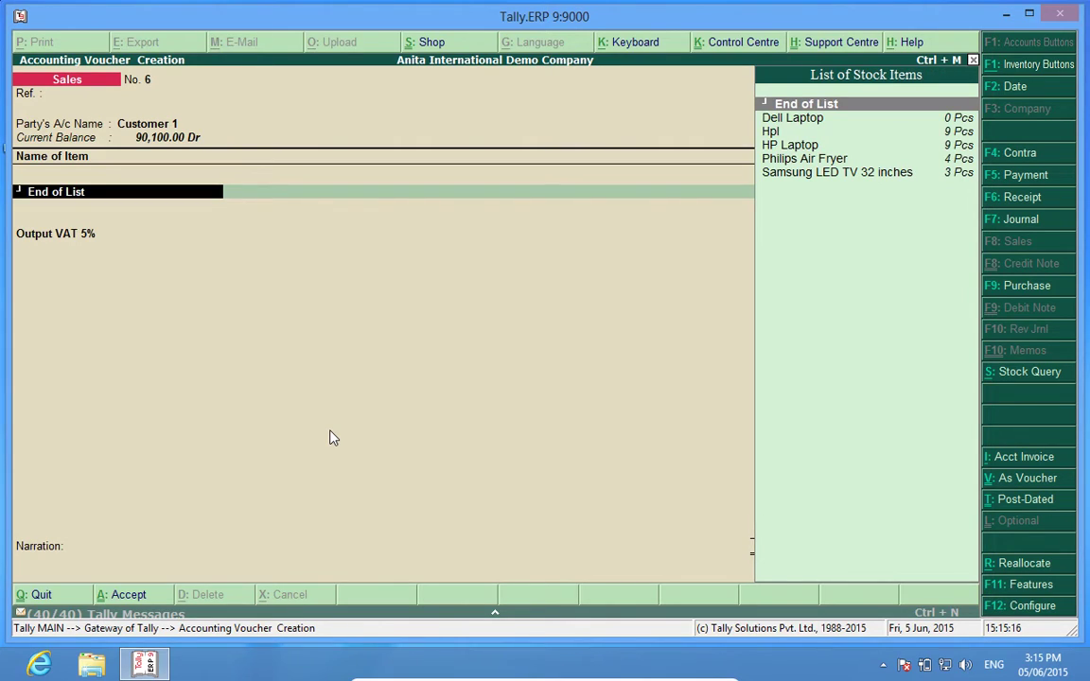
pyautogui.press('Down')
pyautogui.press('Down')
pyautogui.press('Down')
pyautogui.press('Return')
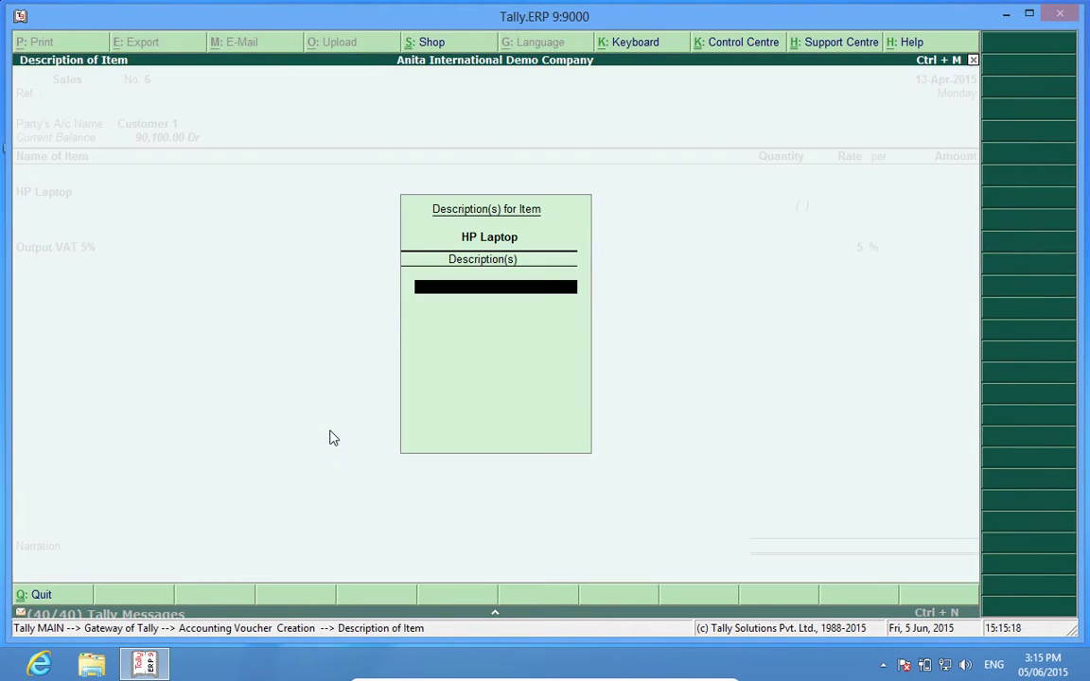
pyautogui.press('Return')
pyautogui.write('3')
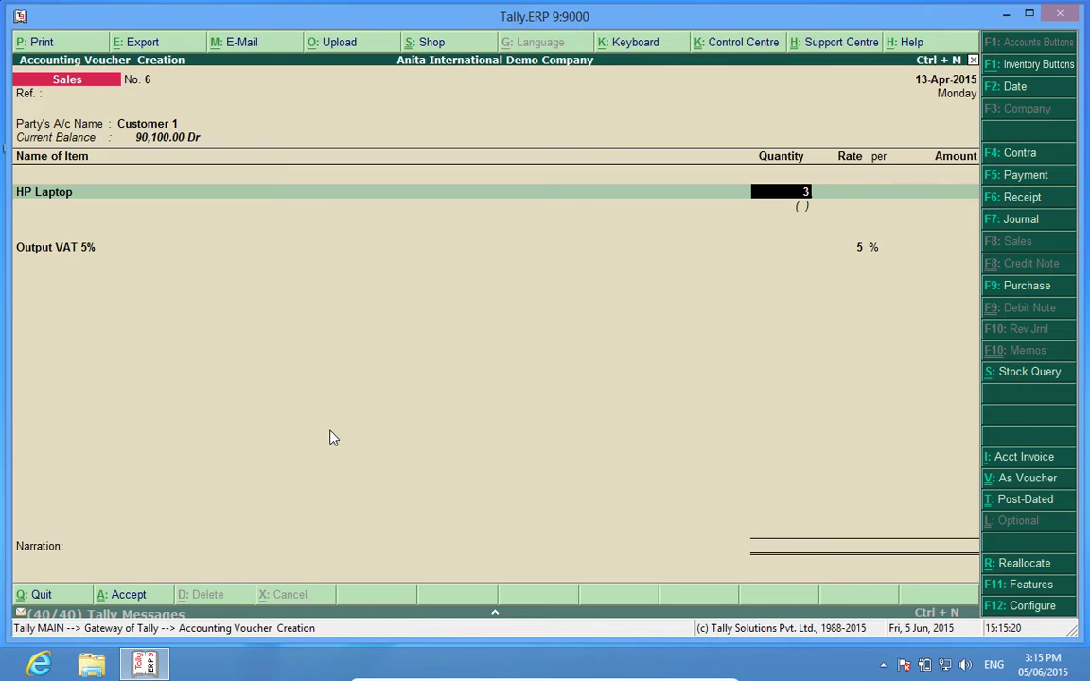
pyautogui.press('Return')
pyautogui.press('Return')
pyautogui.press('Return')
pyautogui.press('Return')
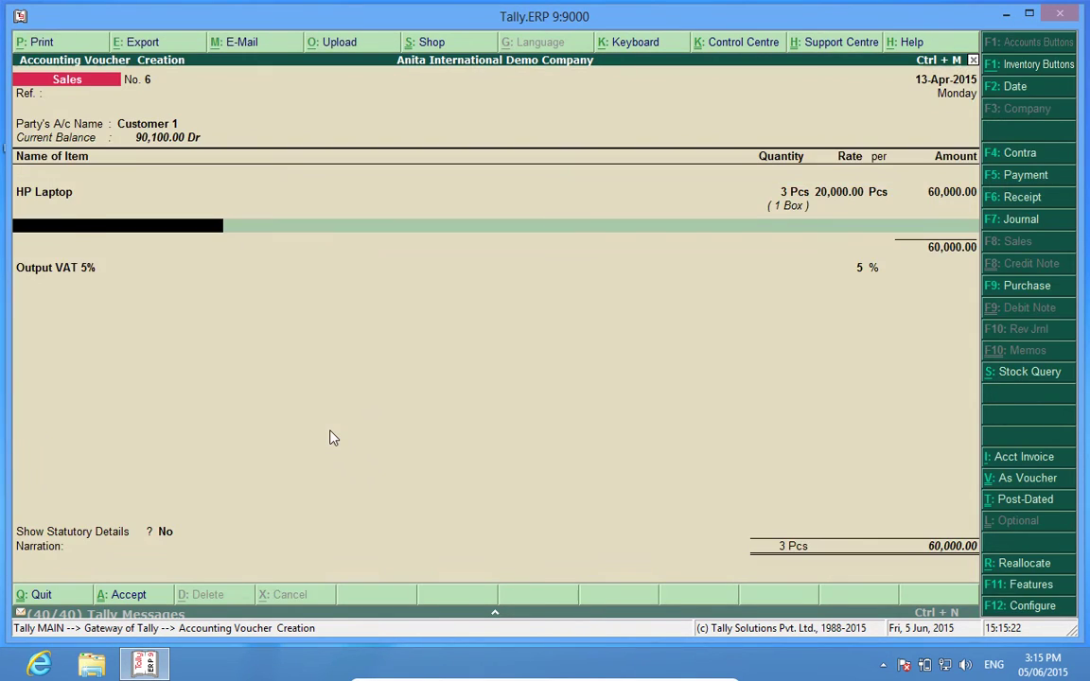
pyautogui.press('Return')
pyautogui.press('Return')
# Credit the 60,000 sale to Sales A/c 5%, accept Output VAT 3,000, and save the voucher.
pyautogui.press('Return')
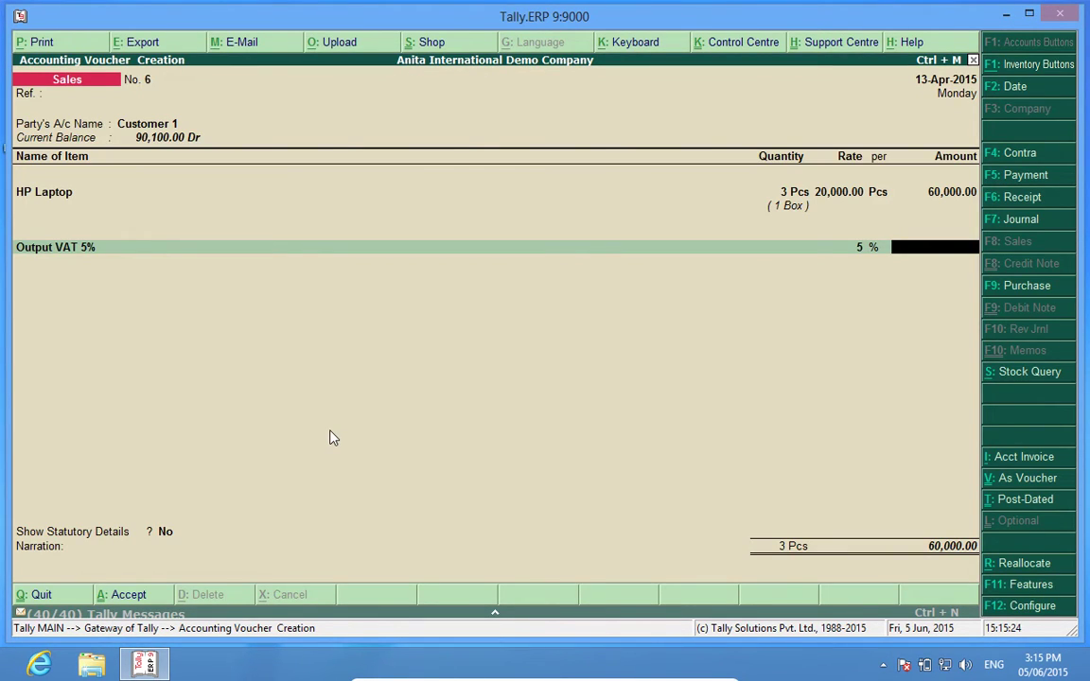
pyautogui.press('BackSpace')
pyautogui.press('BackSpace')
pyautogui.press('Return')
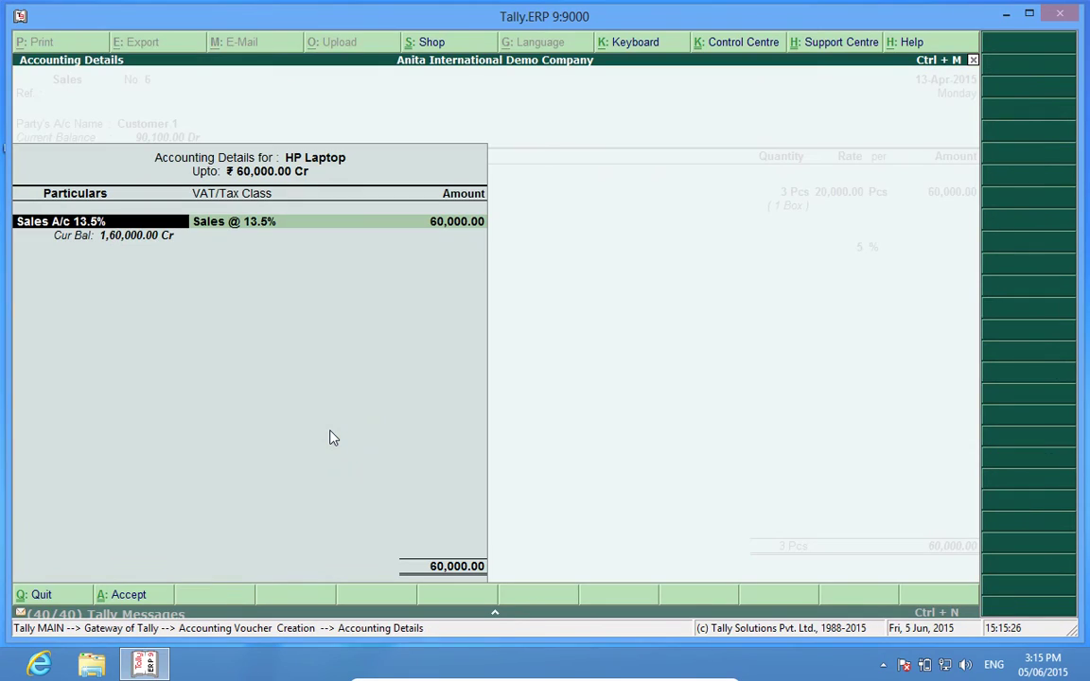
pyautogui.press('BackSpace')
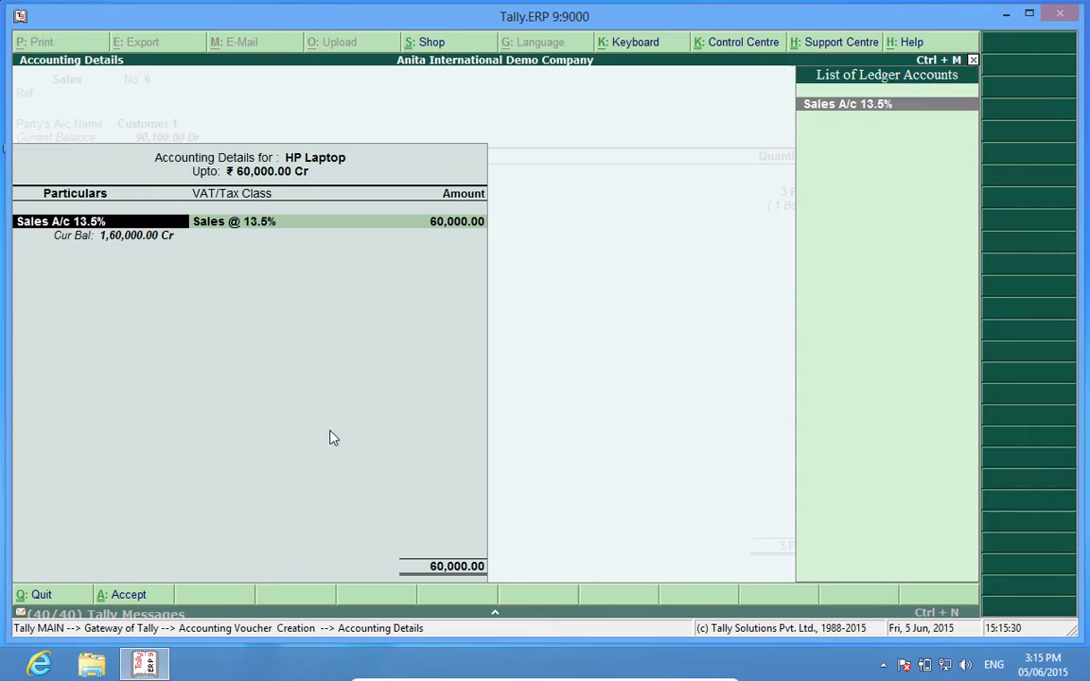
pyautogui.press('BackSpace')
pyautogui.press('BackSpace')
pyautogui.press('BackSpace')
pyautogui.press('BackSpace')
pyautogui.press('BackSpace')
pyautogui.press('BackSpace')
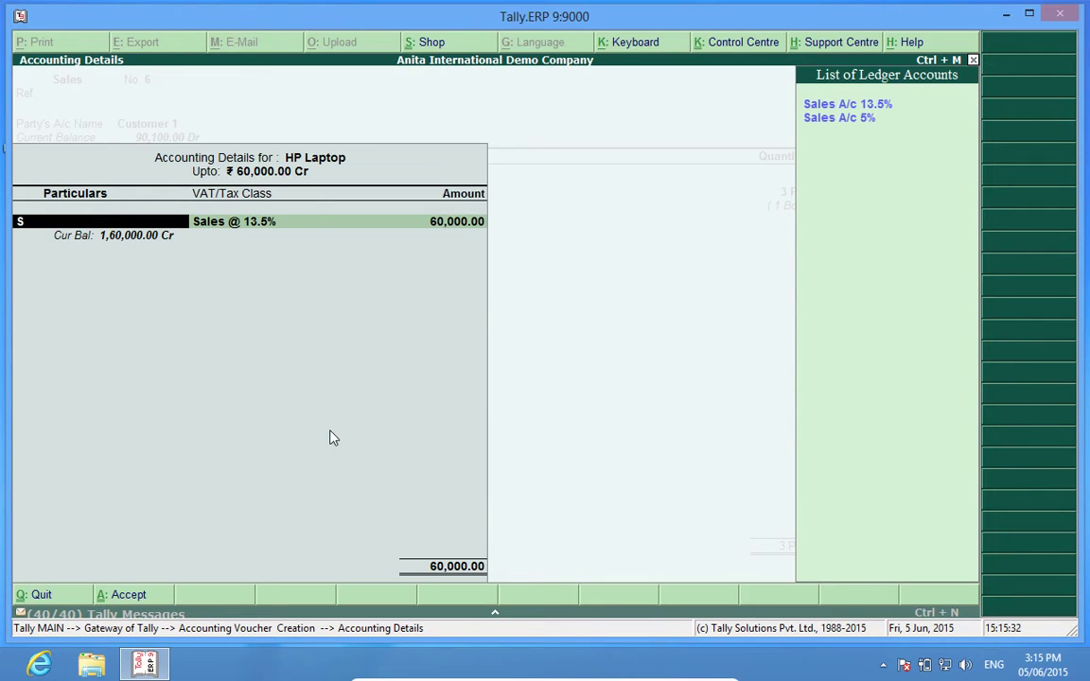
pyautogui.press('Down')
pyautogui.press('Down')
pyautogui.press('Return')
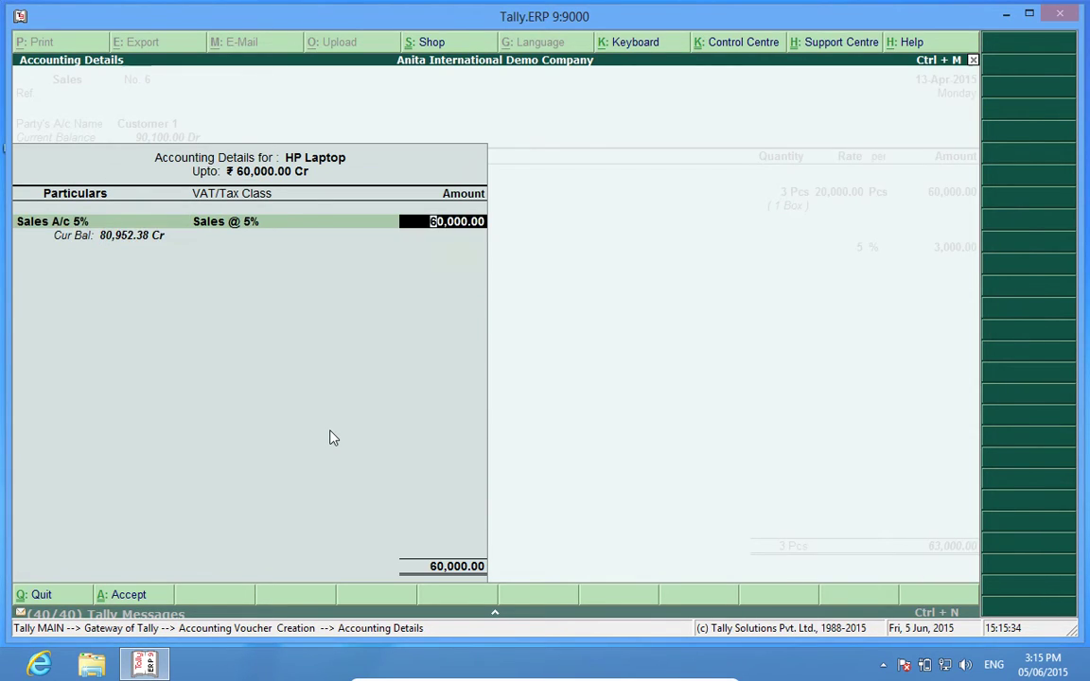
pyautogui.press('Return')
pyautogui.press('Return')
pyautogui.press('Return')
pyautogui.press('Return')
pyautogui.press('Return')
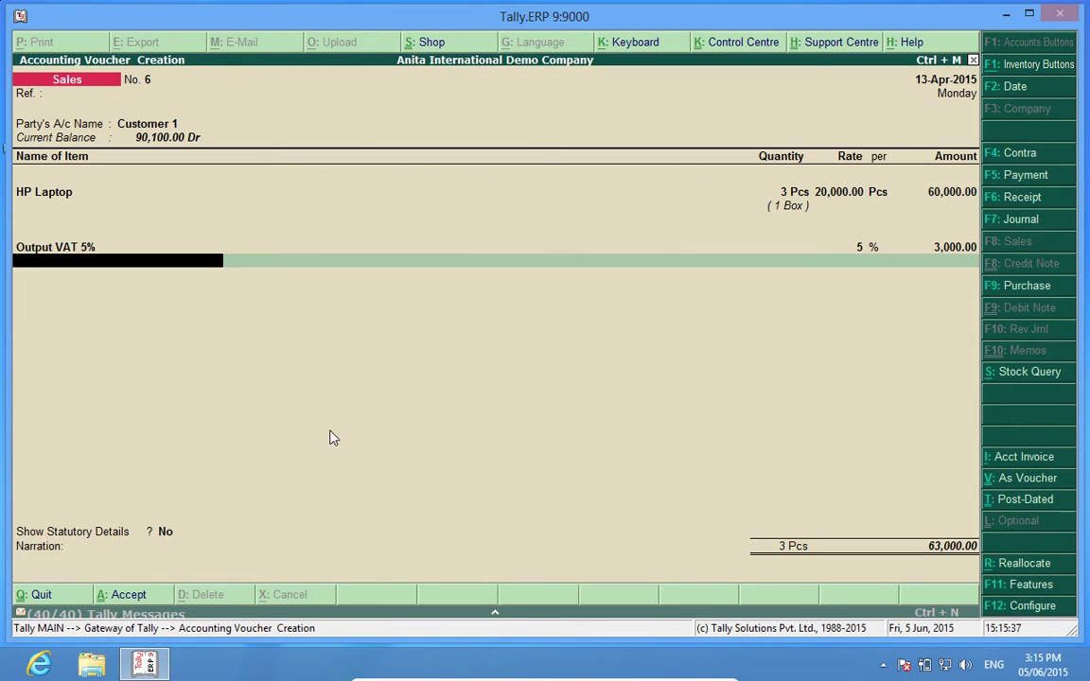
pyautogui.press('Return')
pyautogui.press('Return')
pyautogui.press('Return')
pyautogui.press('Return')
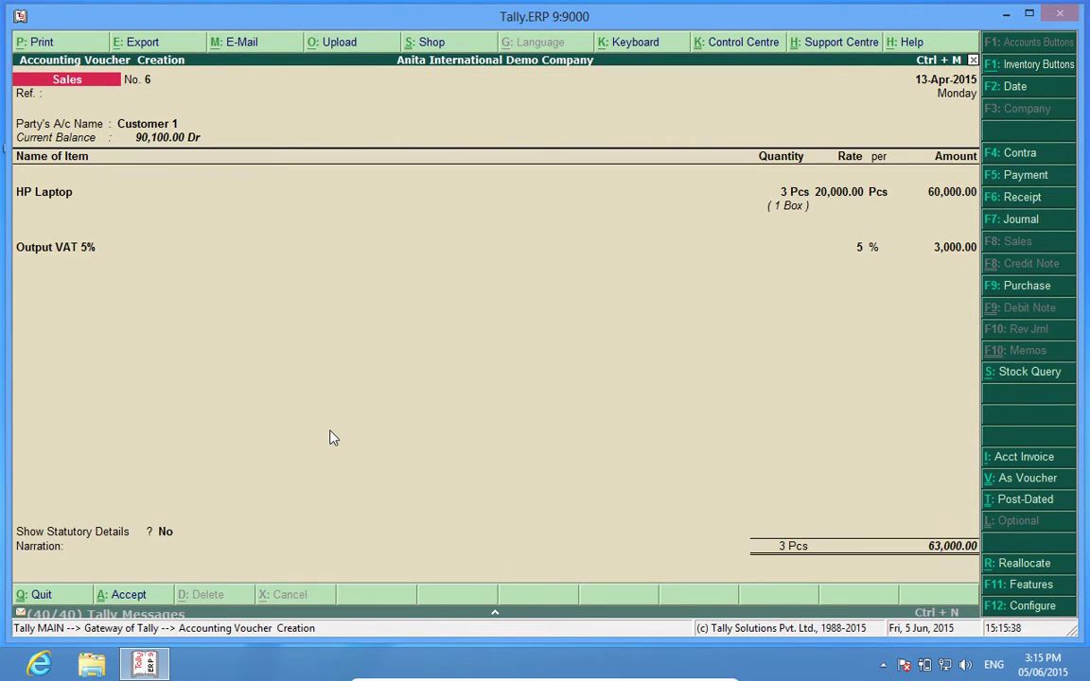
# Open HP Laptop's stock vouchers report under Display > Inventory Books > Stock Item.
pyautogui.press('Escape')
pyautogui.press('Return')
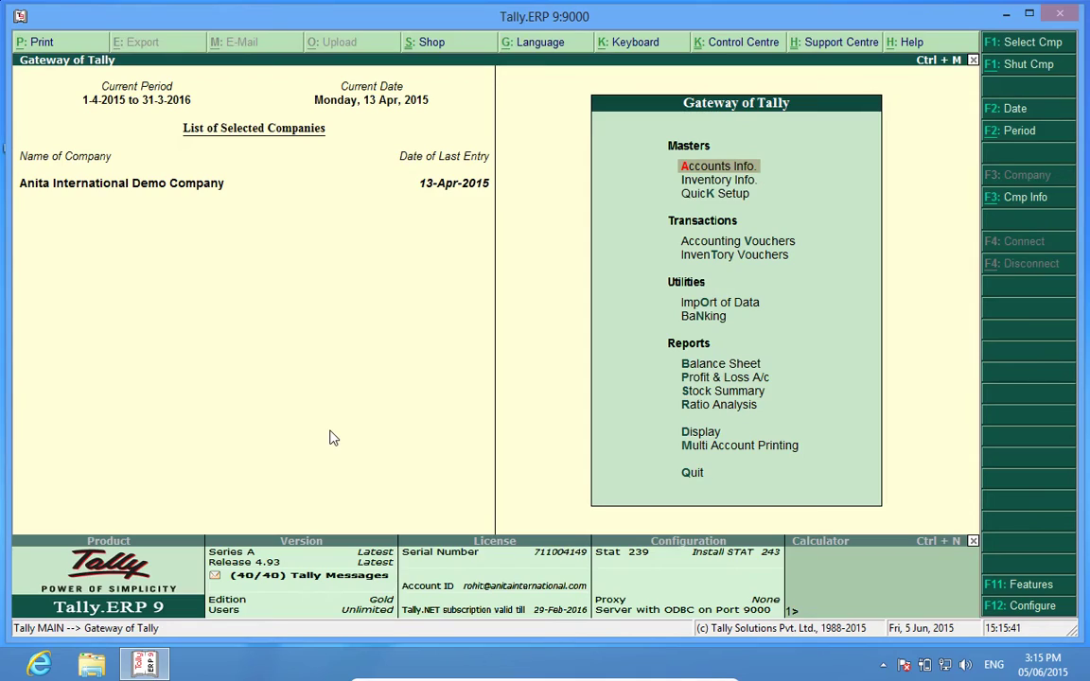
pyautogui.click(702, 436)
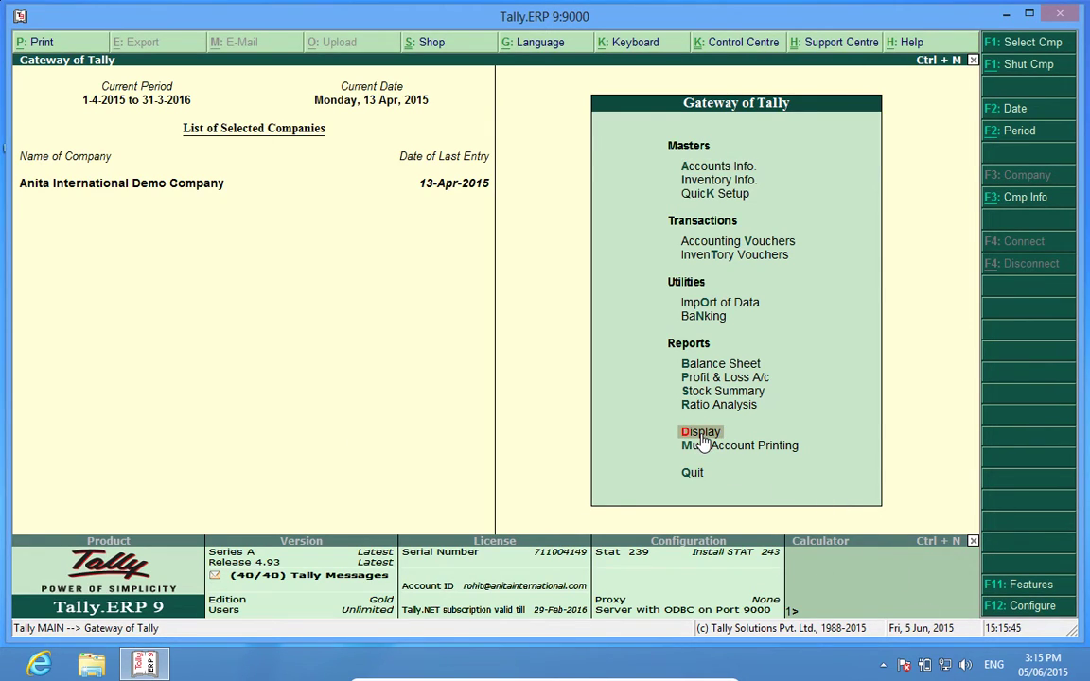
pyautogui.press('Return')
pyautogui.press('Down')
pyautogui.press('Down')
pyautogui.press('Down')
pyautogui.press('Down')
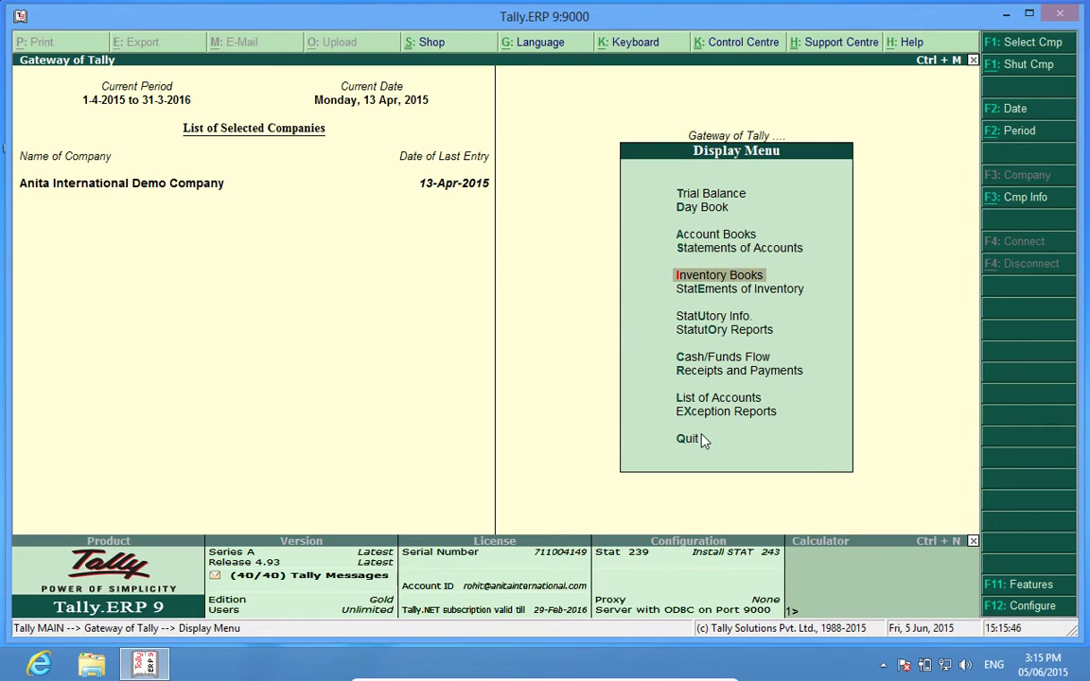
pyautogui.press('Return')
pyautogui.press('Return')
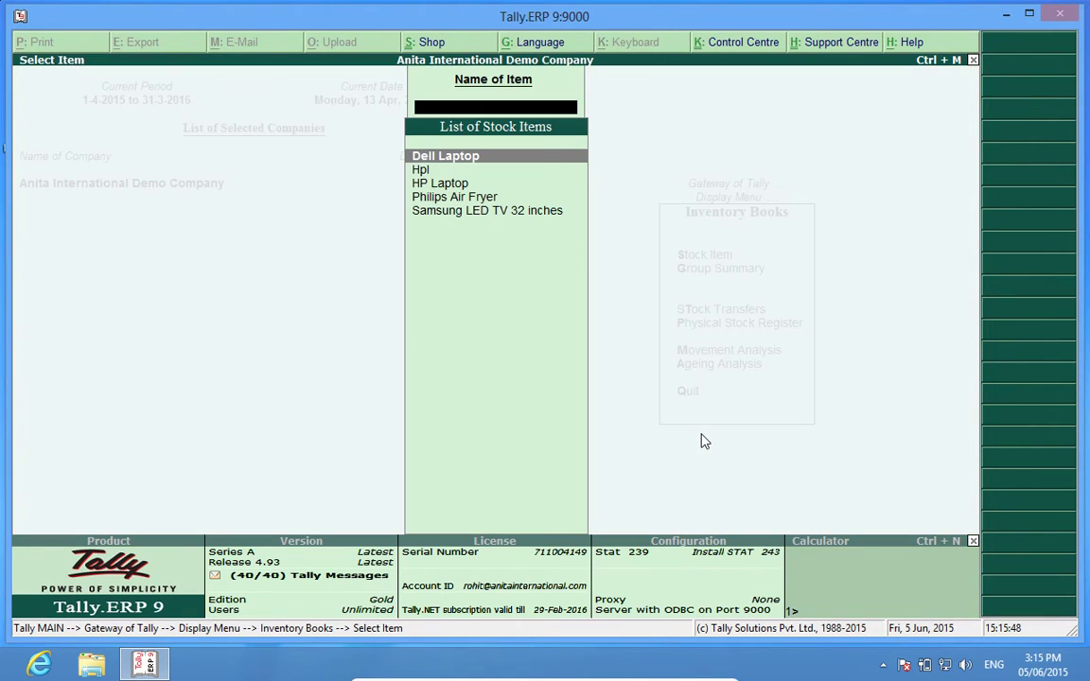
pyautogui.press('Down')
pyautogui.press('Down')
pyautogui.press('Return')
pyautogui.press('Return')
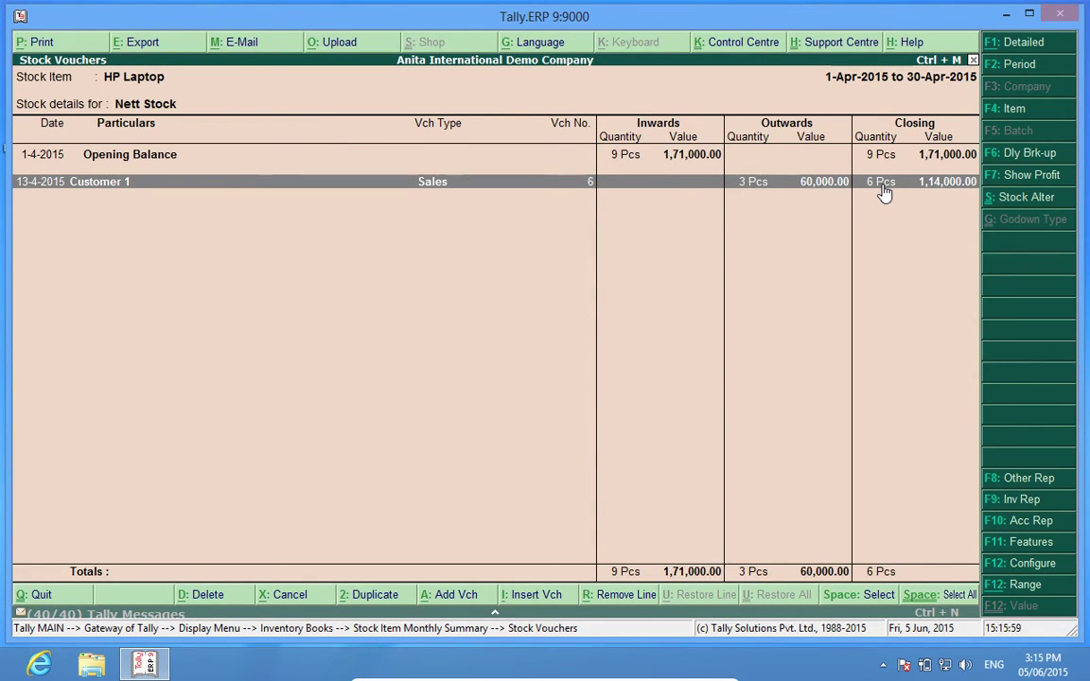
# Turn on Show using Alternate Units in the HP Laptop Stock Vouchers report configuration.
pyautogui.press('F12')
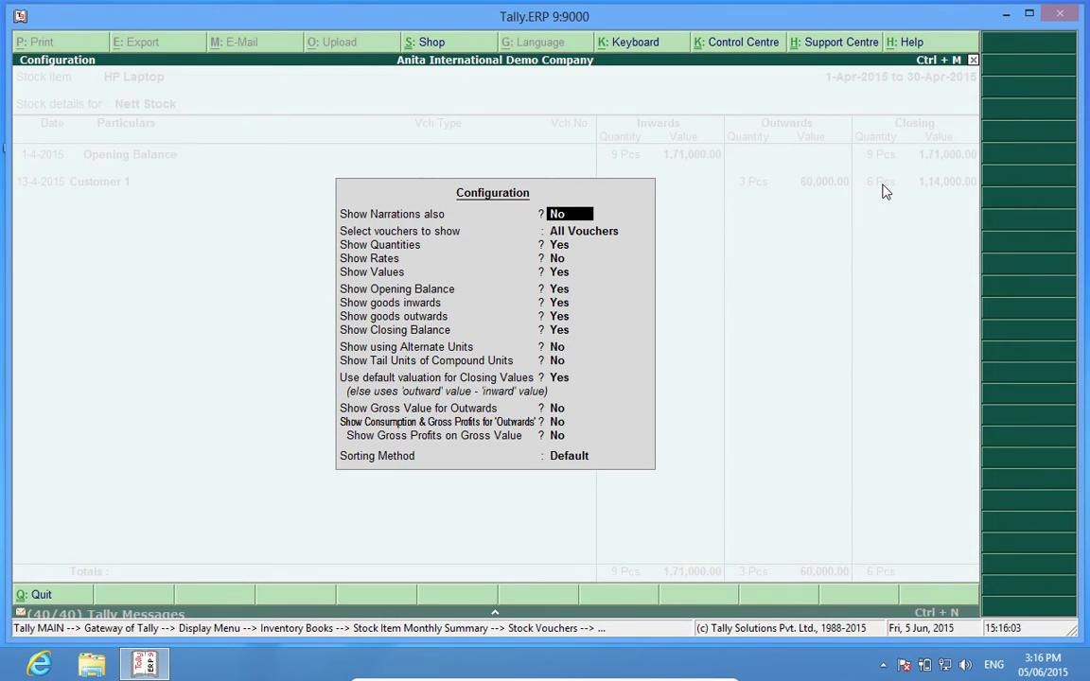
pyautogui.press('Return')
pyautogui.press('Return')
pyautogui.press('Return')
pyautogui.press('Return')
pyautogui.press('Return')
pyautogui.press('Return')
pyautogui.press('Return')
pyautogui.press('Return')
pyautogui.press('Return')
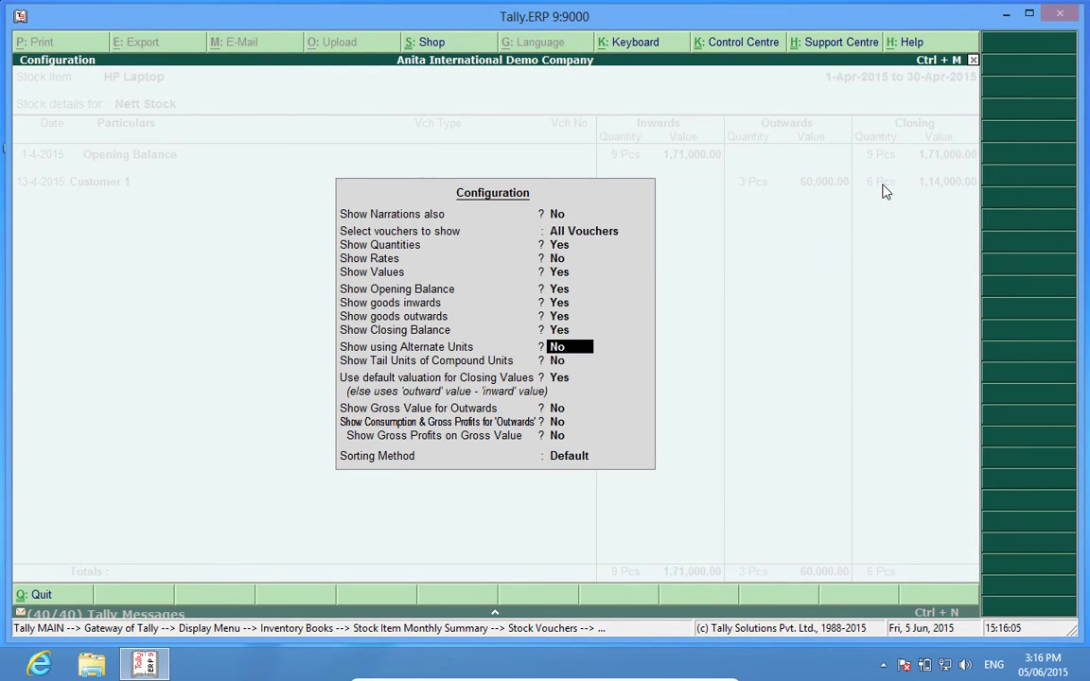
pyautogui.write('y')
pyautogui.press('Return')
pyautogui.press('Return')
pyautogui.press('Return')
pyautogui.press('Return')
pyautogui.press('Return')
pyautogui.press('Return')
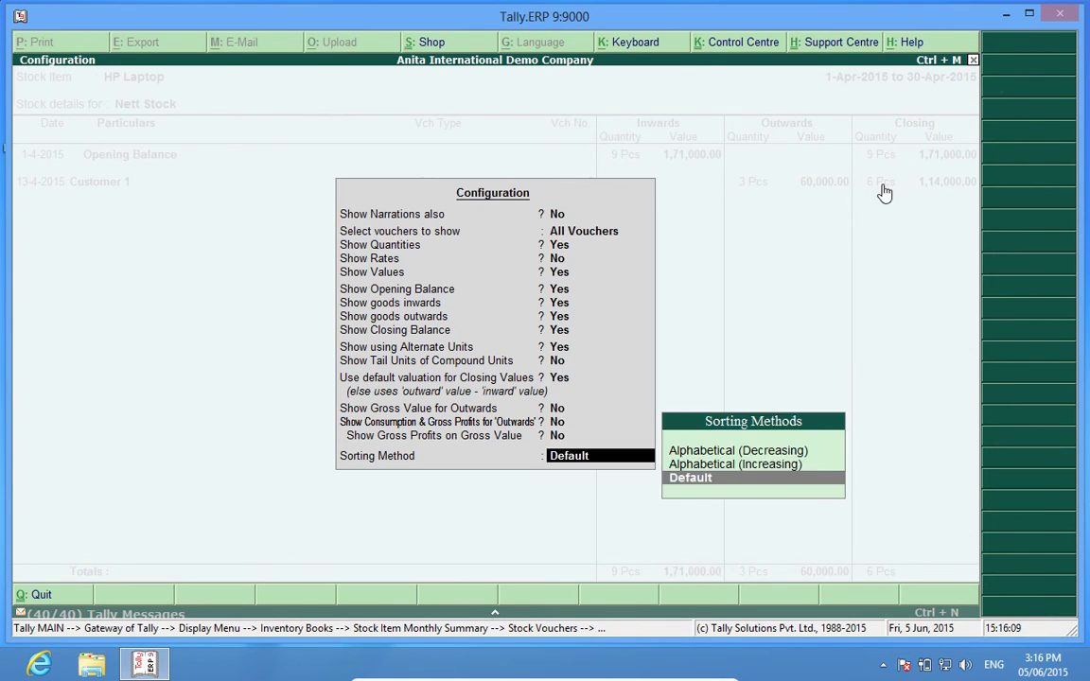
pyautogui.press('Return')
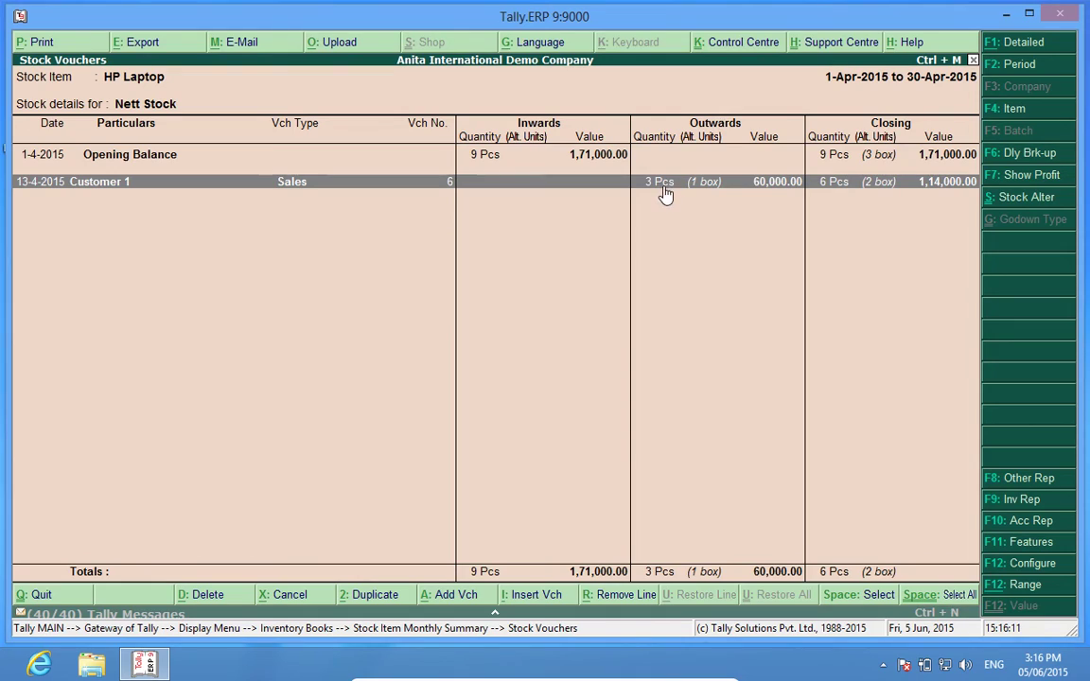